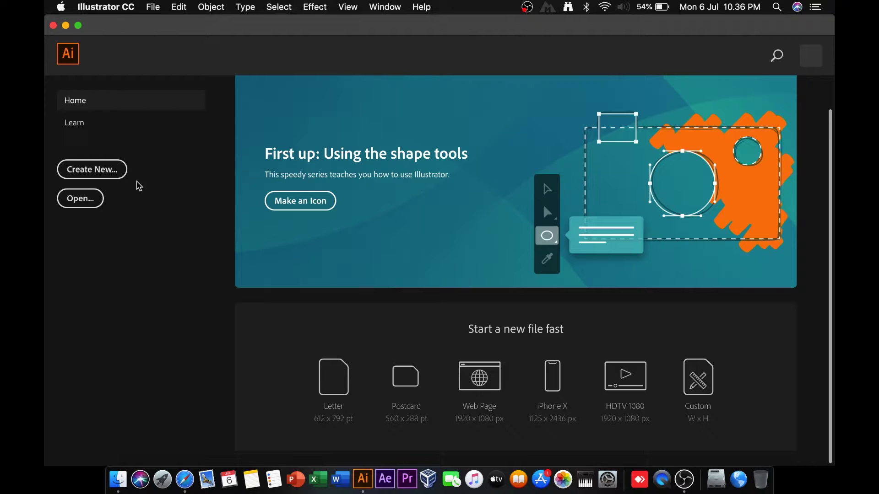
- Start setting up a new document and browse the recent document presets
{"action": "left_click", "coordinate": [86, 128]}
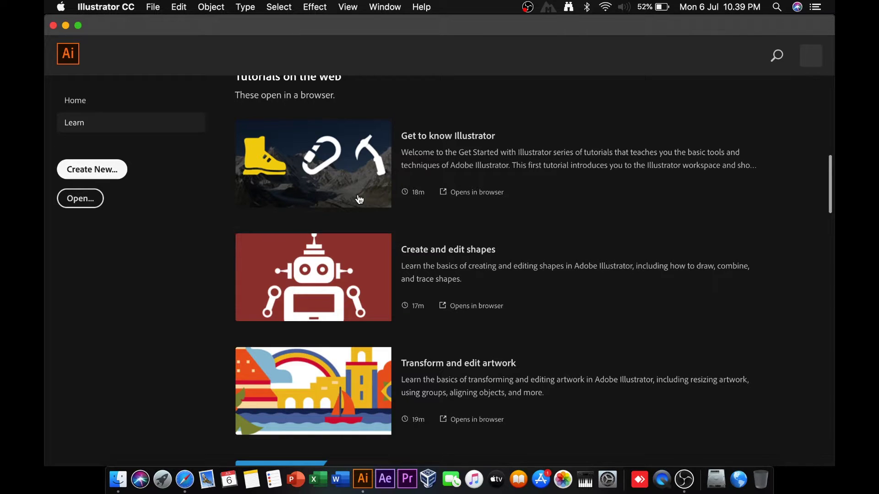
{"action": "key", "text": "super+n"}
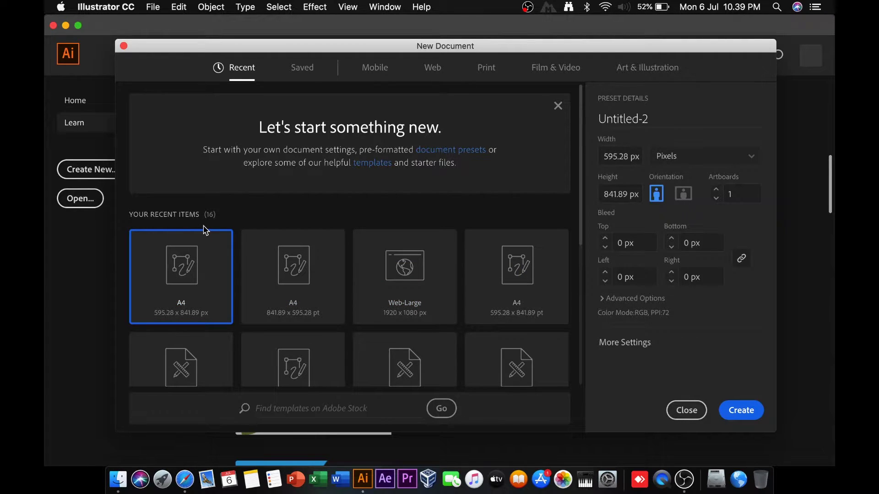
{"action": "scroll", "coordinate": [302, 251], "scroll_direction": "down", "scroll_amount": 3}
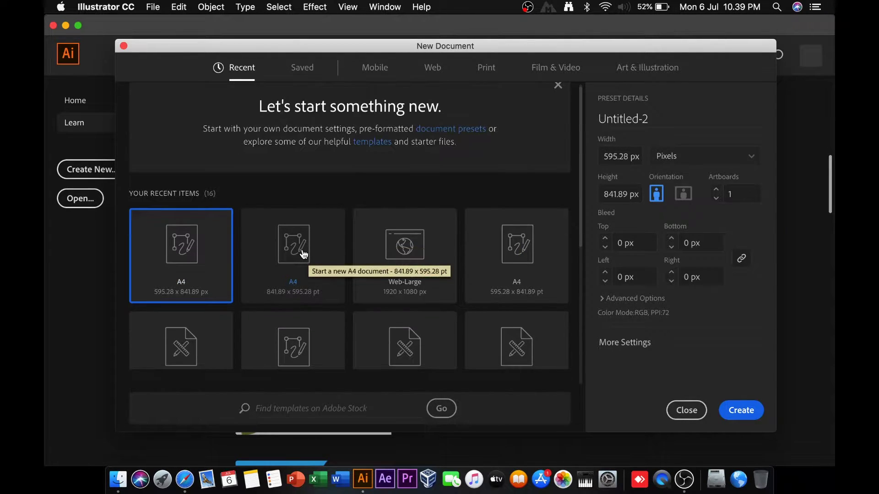
{"action": "scroll", "coordinate": [303, 254], "scroll_direction": "down", "scroll_amount": 5}
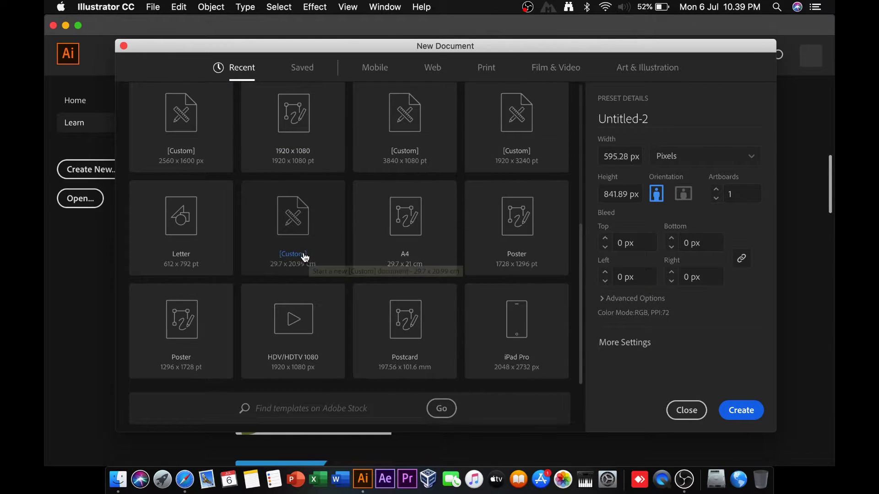
{"action": "scroll", "coordinate": [305, 257], "scroll_direction": "up", "scroll_amount": 10}
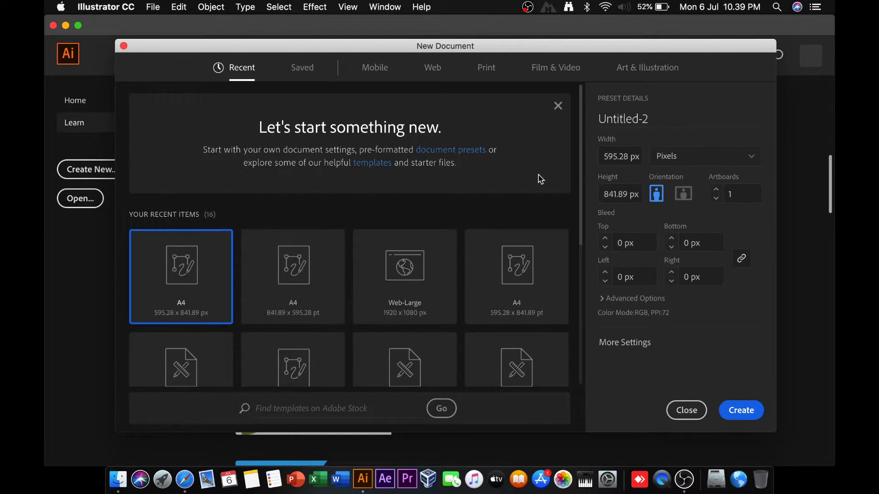
- Examine the preset details, including the name, units, color mode and preview mode choices
{"action": "left_click", "coordinate": [673, 120]}
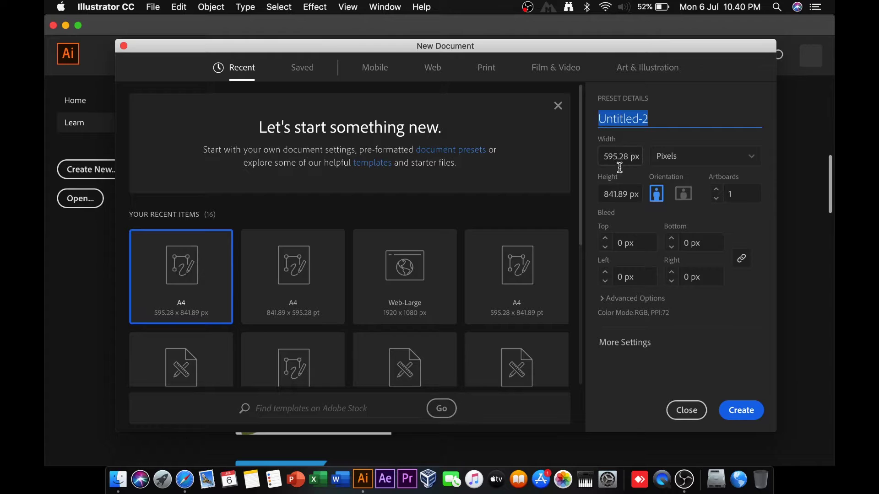
{"action": "left_click", "coordinate": [712, 165]}
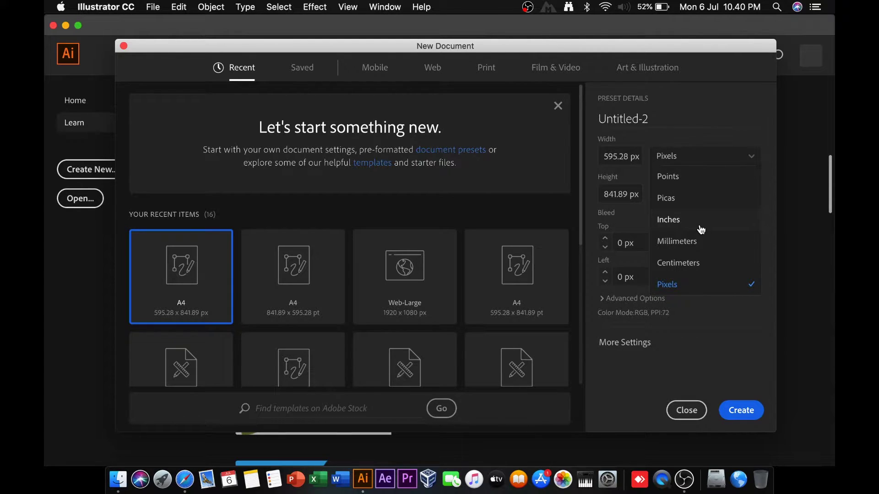
{"action": "left_click", "coordinate": [695, 142]}
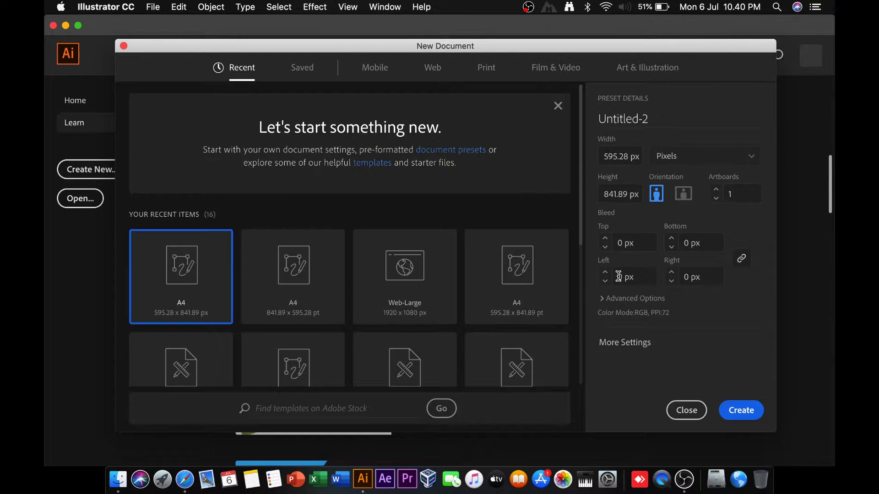
{"action": "left_click", "coordinate": [602, 299]}
{"action": "scroll", "coordinate": [641, 312], "scroll_direction": "down", "scroll_amount": 3}
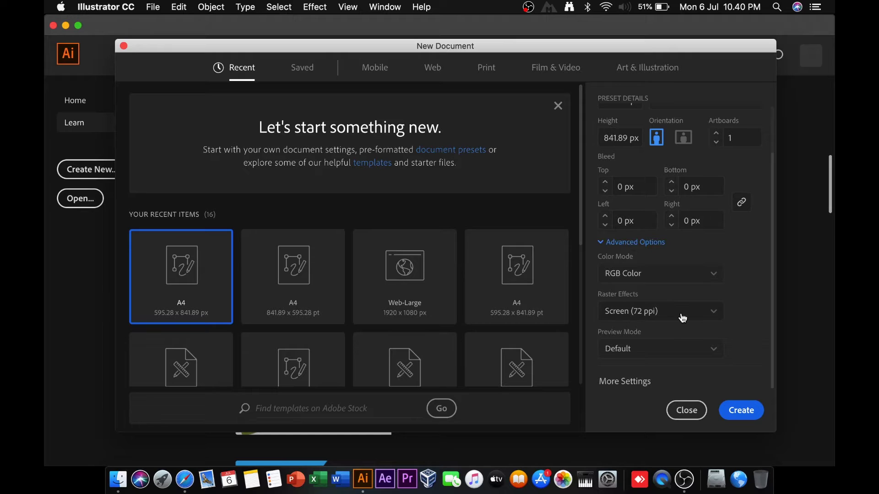
{"action": "left_click", "coordinate": [657, 276]}
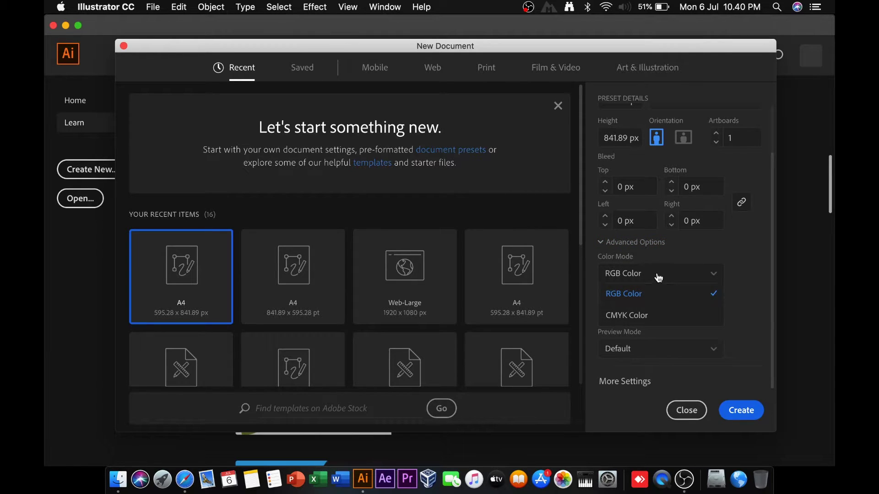
{"action": "left_click", "coordinate": [662, 270]}
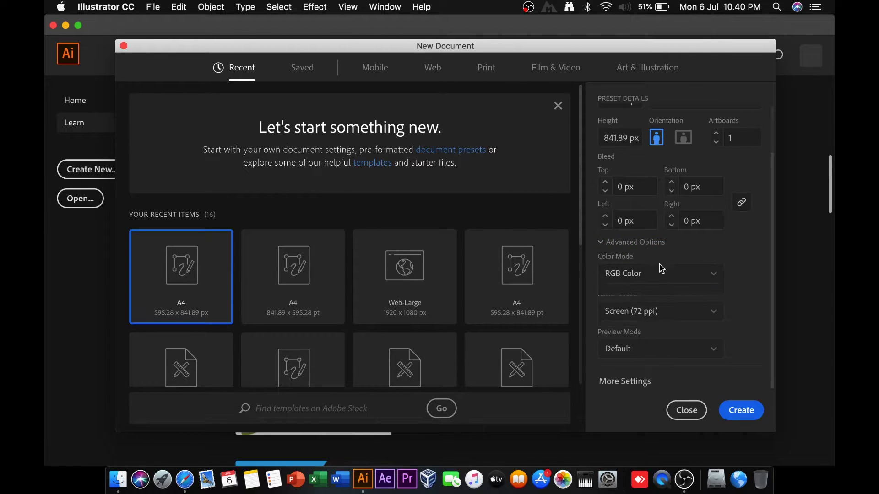
{"action": "left_click", "coordinate": [649, 355]}
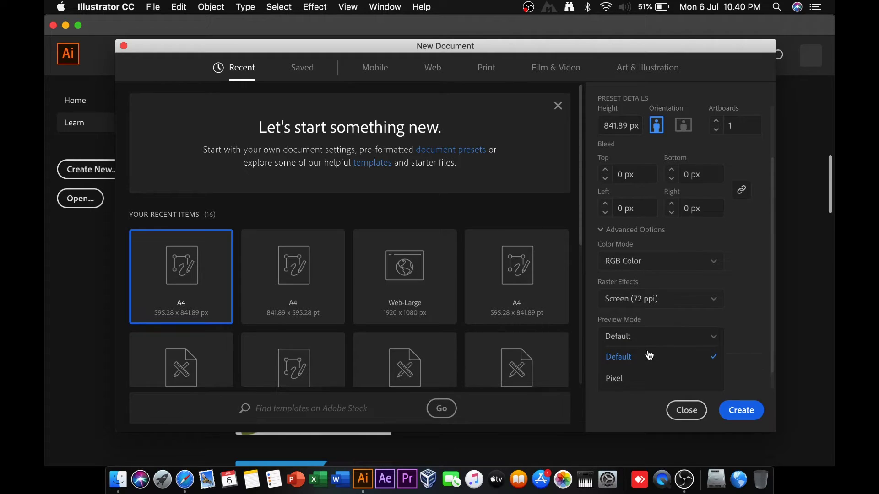
{"action": "left_click", "coordinate": [647, 403]}
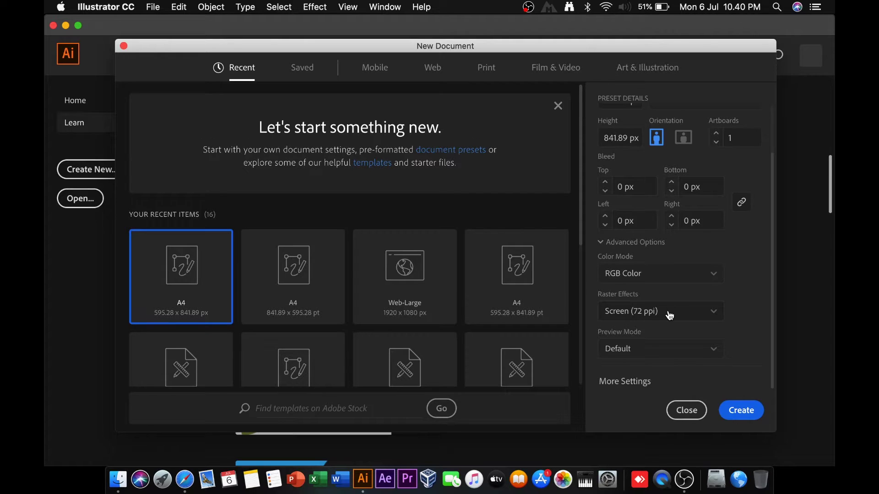
- Create the document from the detailed settings with size A4, pixel units and RGB color mode
{"action": "left_click", "coordinate": [634, 382]}
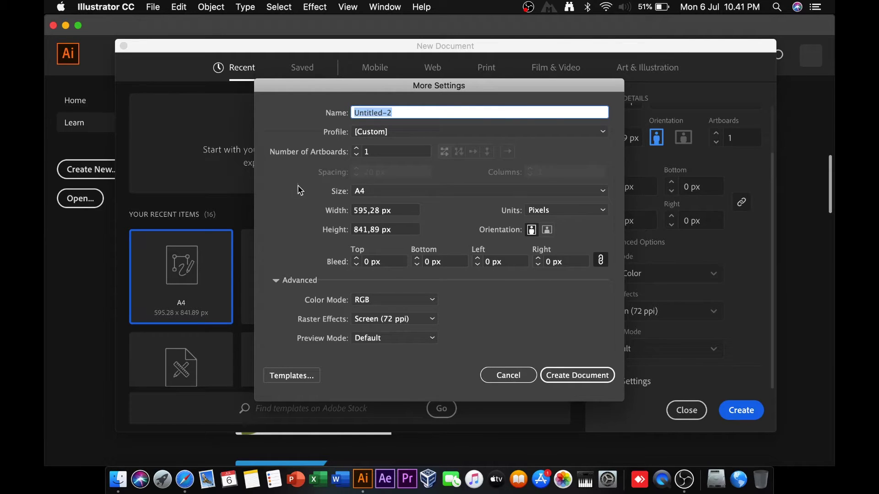
{"action": "left_click", "coordinate": [403, 191]}
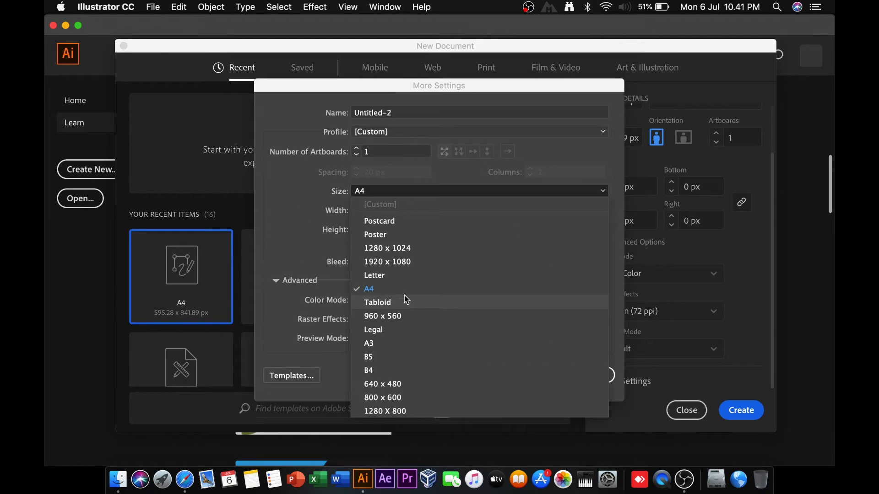
{"action": "left_click", "coordinate": [405, 287]}
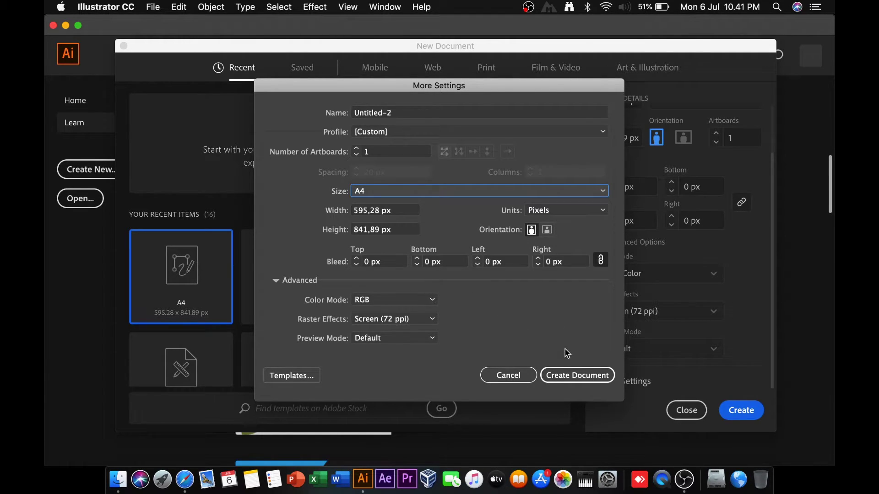
{"action": "left_click", "coordinate": [569, 376]}
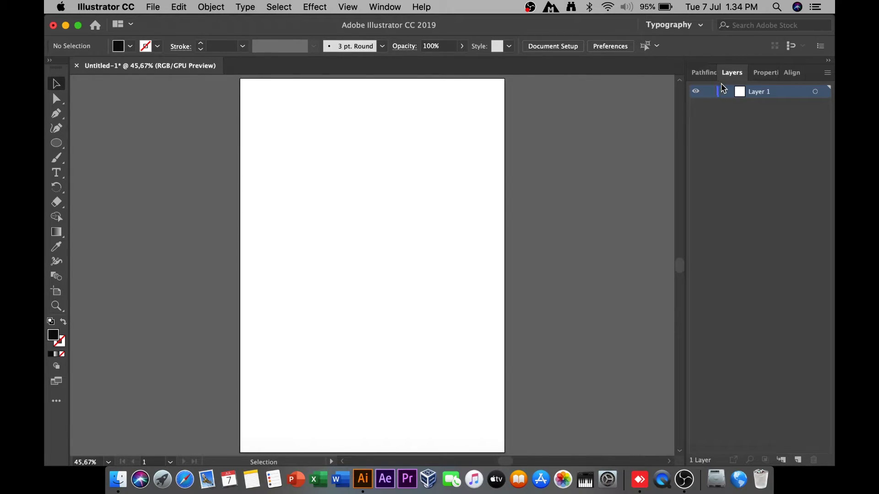
- Show the document properties and draw a black square about 241 px wide in the upper middle of the artboard
{"action": "left_click", "coordinate": [773, 77]}
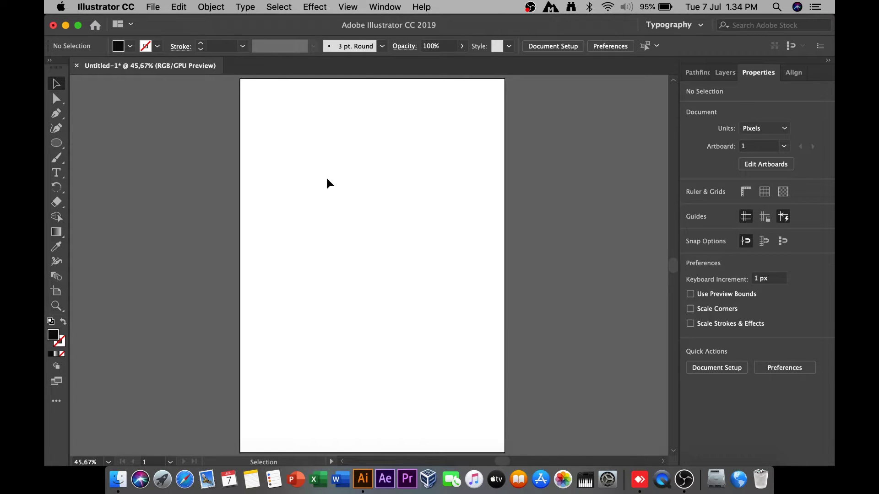
{"action": "key", "text": "m"}
{"action": "left_click_drag", "start_coordinate": [308, 161], "coordinate": [416, 265]}
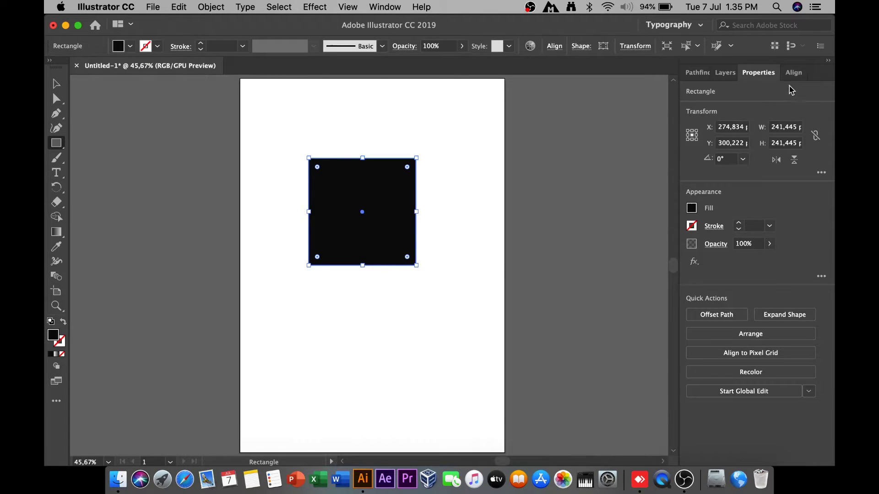
- Keep alignment relative to the artboard and center the square on it horizontally and vertically
{"action": "left_click", "coordinate": [793, 72]}
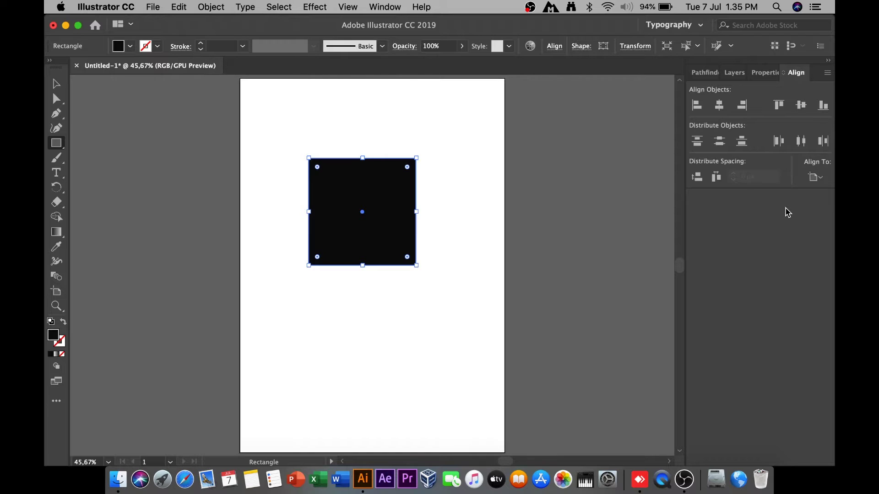
{"action": "left_click", "coordinate": [816, 178]}
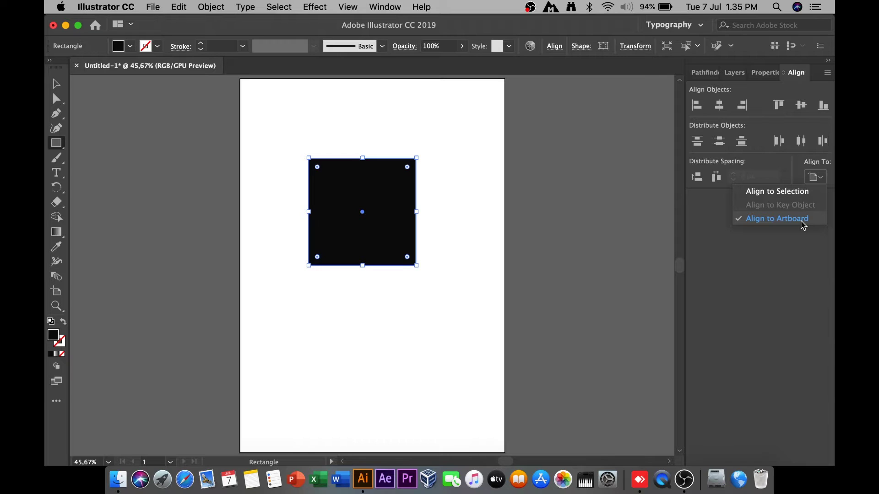
{"action": "left_click", "coordinate": [794, 260]}
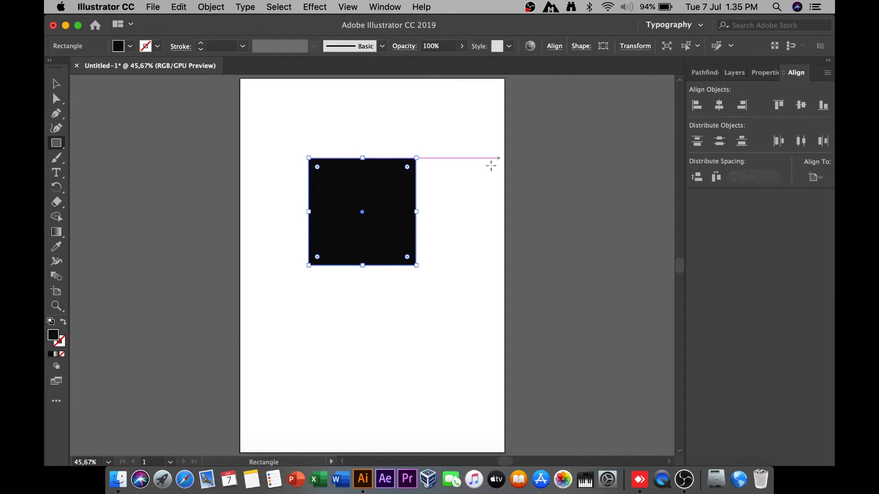
{"action": "key", "text": "v"}
{"action": "left_click_drag", "start_coordinate": [371, 190], "coordinate": [345, 248]}
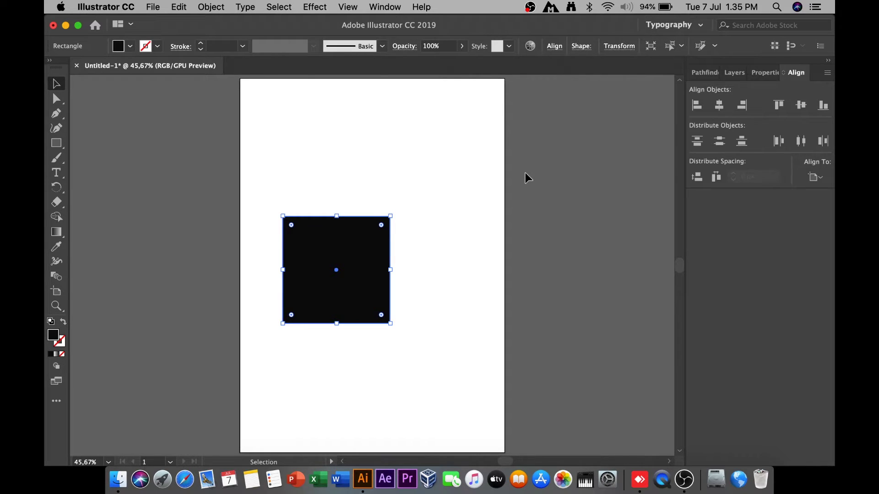
{"action": "left_click", "coordinate": [719, 106]}
{"action": "left_click", "coordinate": [802, 107]}
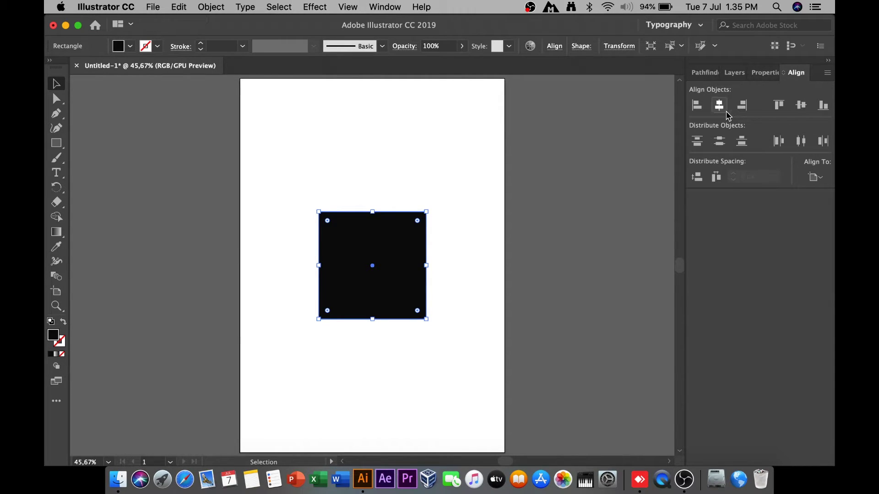
- Try aligning the square to the artboard's left, right, top and bottom edges in turn, ending with it centered again
{"action": "left_click", "coordinate": [697, 107]}
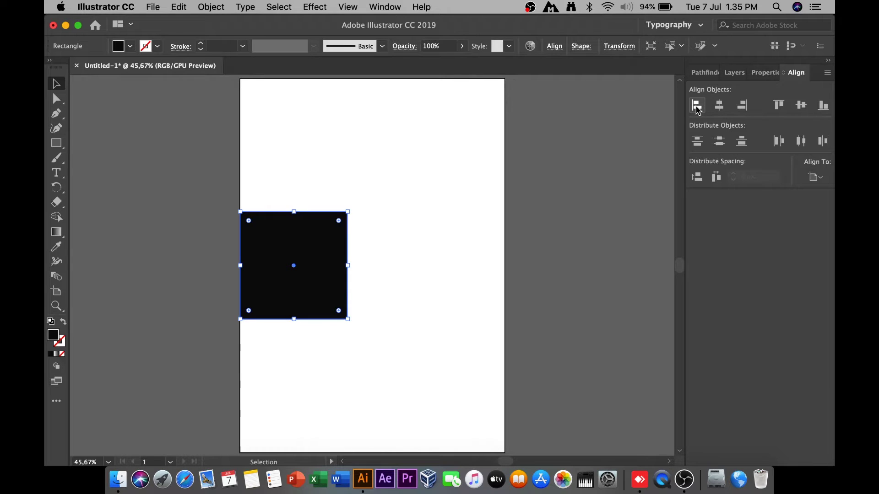
{"action": "left_click", "coordinate": [741, 106]}
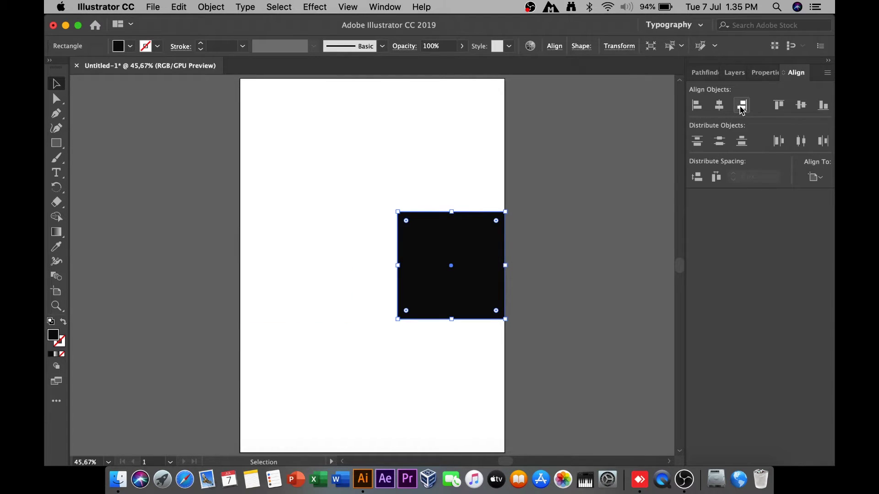
{"action": "left_click", "coordinate": [780, 106]}
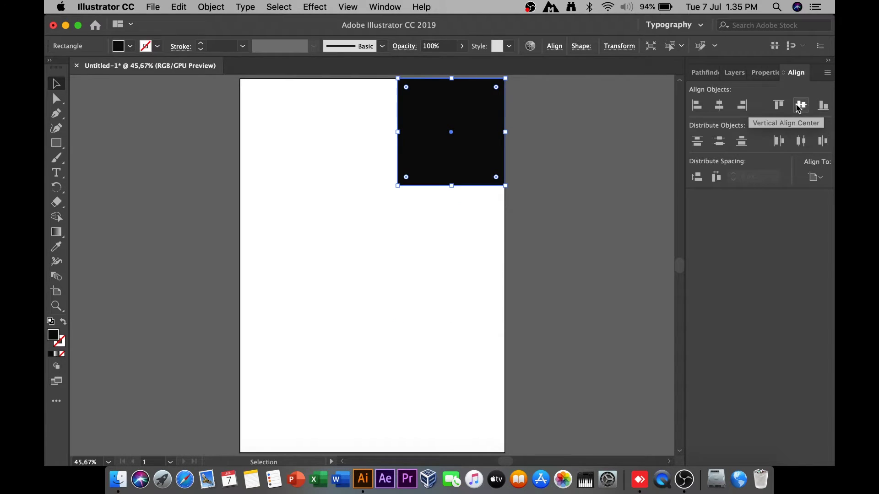
{"action": "left_click", "coordinate": [819, 109]}
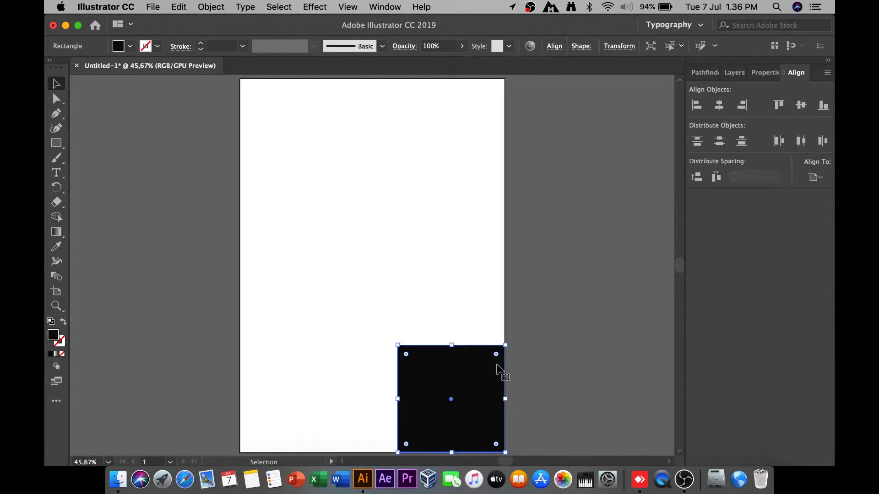
{"action": "left_click", "coordinate": [719, 105]}
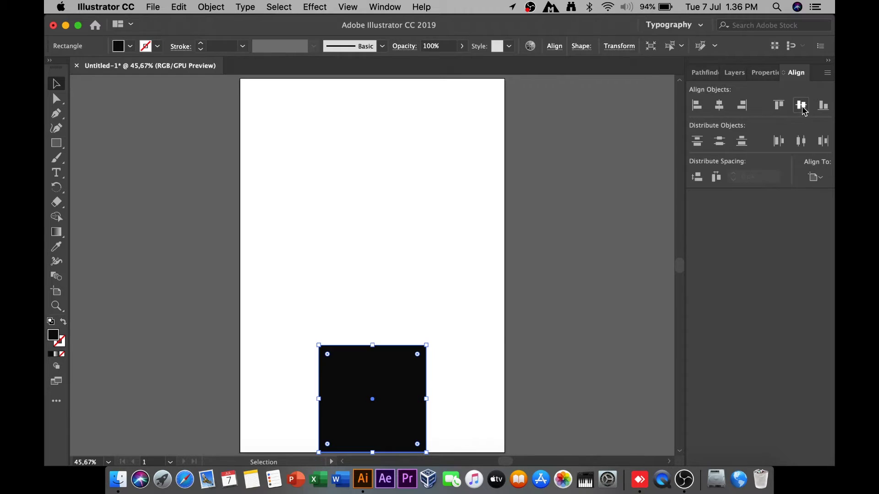
{"action": "left_click", "coordinate": [801, 107]}
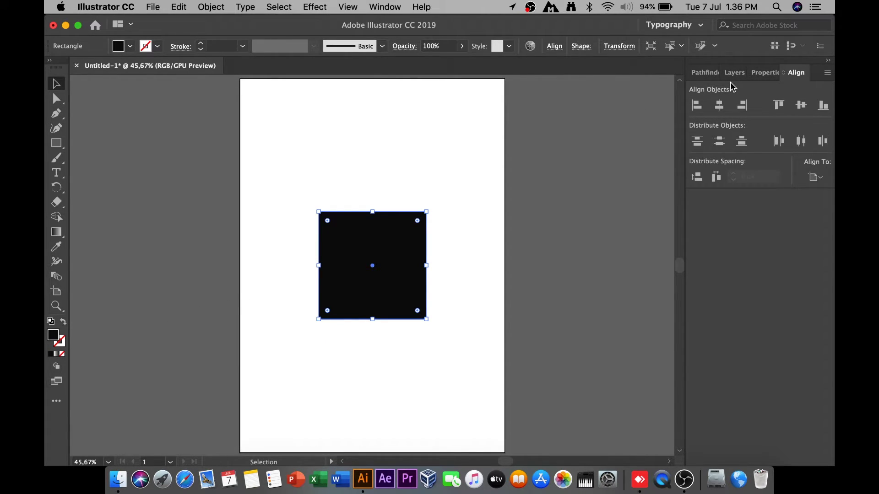
- Show the Pathfinder options, draw a black circle overlapping the square's upper-right corner and select both shapes
{"action": "left_click", "coordinate": [697, 75]}
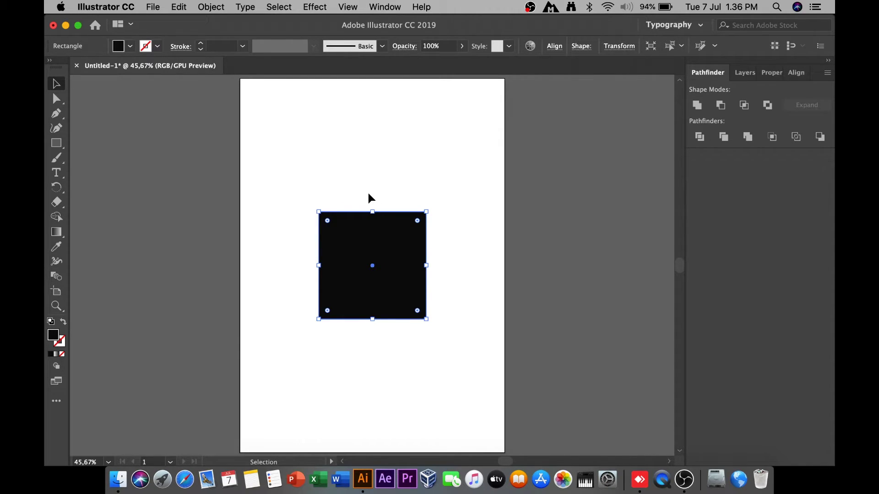
{"action": "key", "text": "l"}
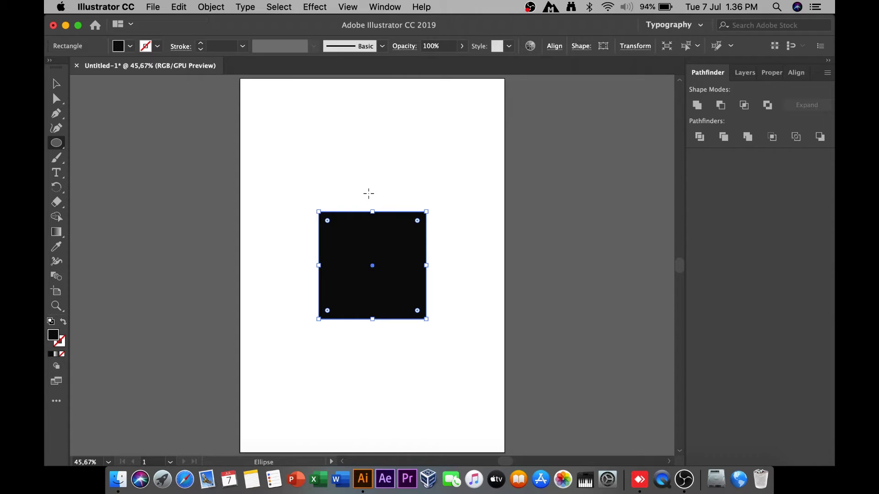
{"action": "left_click_drag", "start_coordinate": [393, 178], "coordinate": [455, 262]}
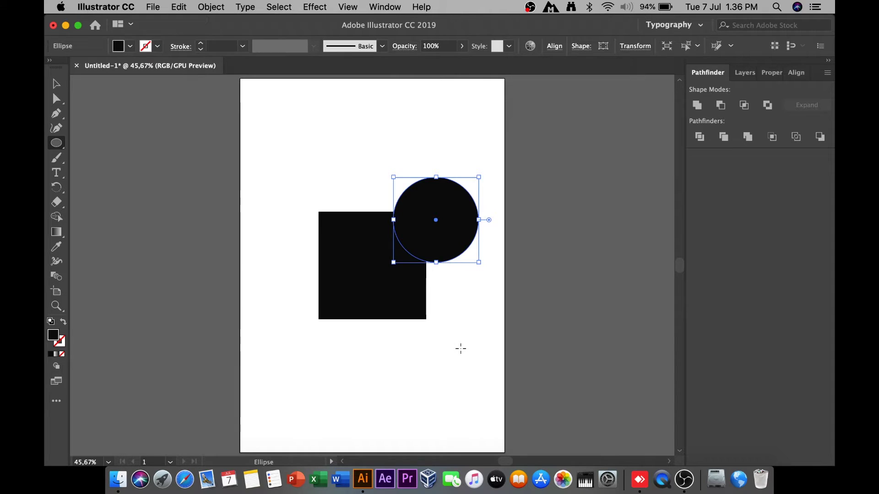
{"action": "key", "text": "v"}
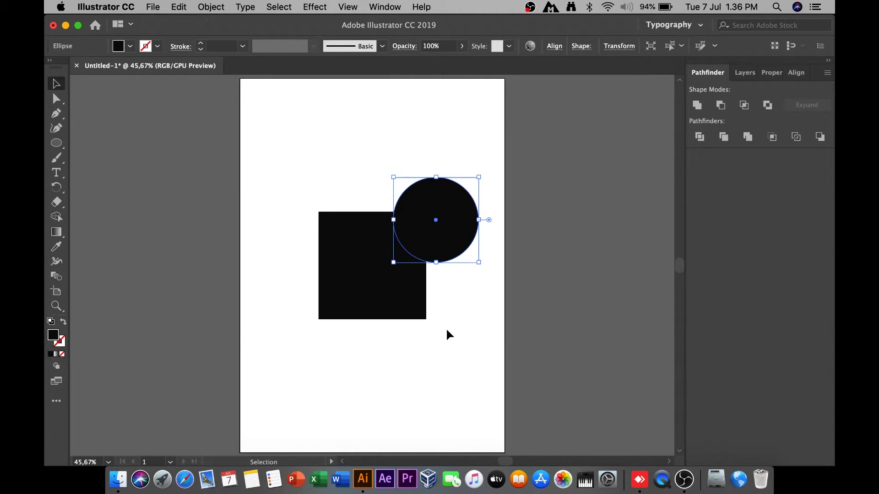
{"action": "left_click", "coordinate": [402, 313], "text": "shift"}
{"action": "left_click_drag", "start_coordinate": [293, 136], "coordinate": [491, 372]}
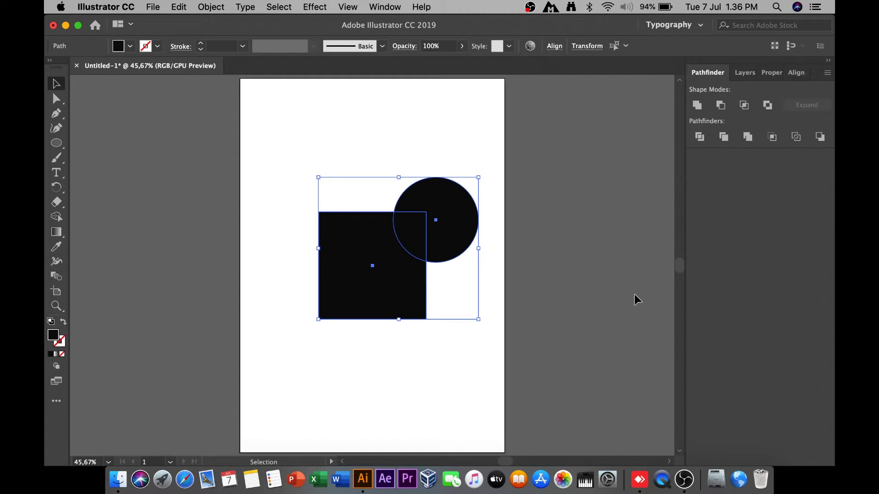
- Trim the overlapping square and circle with Pathfinder, and ungroup the result after shifting it slightly up and left
{"action": "left_click", "coordinate": [727, 142]}
{"action": "left_click_drag", "start_coordinate": [392, 310], "coordinate": [388, 279]}
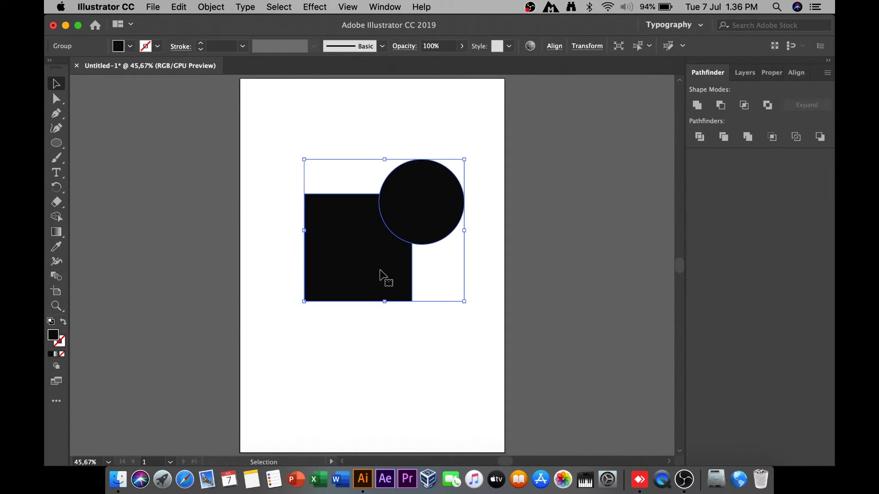
{"action": "right_click", "coordinate": [377, 261]}
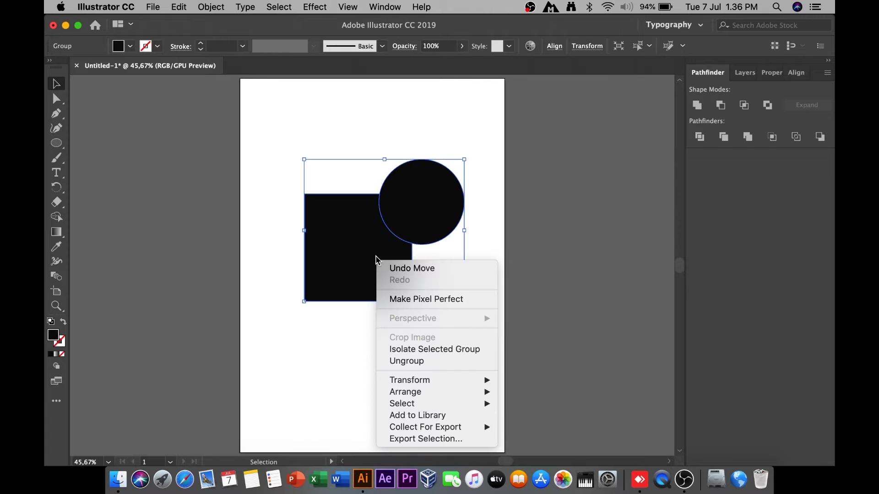
{"action": "left_click", "coordinate": [425, 361]}
{"action": "left_click", "coordinate": [390, 352]}
- Select the separated circle and square in turn to check them, and delete the circle, leaving the notched square selected
{"action": "left_click", "coordinate": [418, 216]}
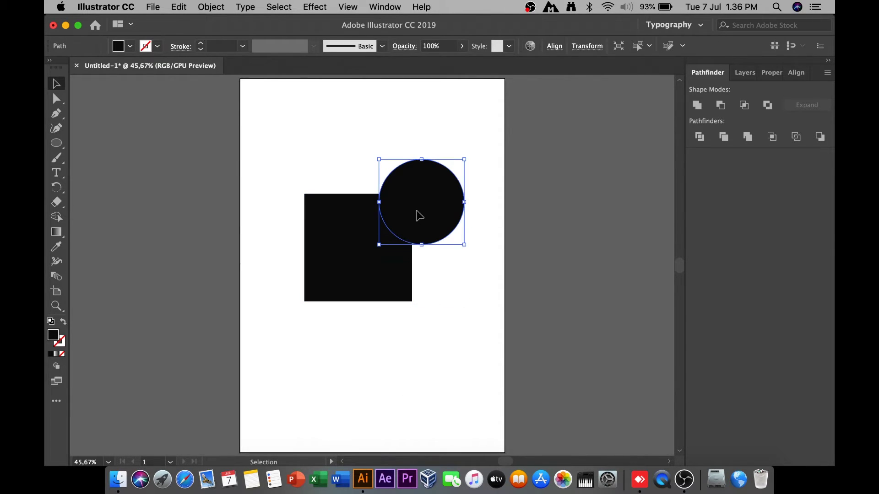
{"action": "left_click", "coordinate": [343, 279]}
{"action": "left_click", "coordinate": [408, 238]}
{"action": "left_click", "coordinate": [360, 259]}
{"action": "left_click", "coordinate": [419, 221]}
{"action": "left_click", "coordinate": [372, 268]}
{"action": "left_click", "coordinate": [419, 224]}
{"action": "left_click", "coordinate": [361, 293]}
{"action": "left_click", "coordinate": [426, 220]}
{"action": "key", "text": "Delete"}
{"action": "left_click", "coordinate": [373, 243]}
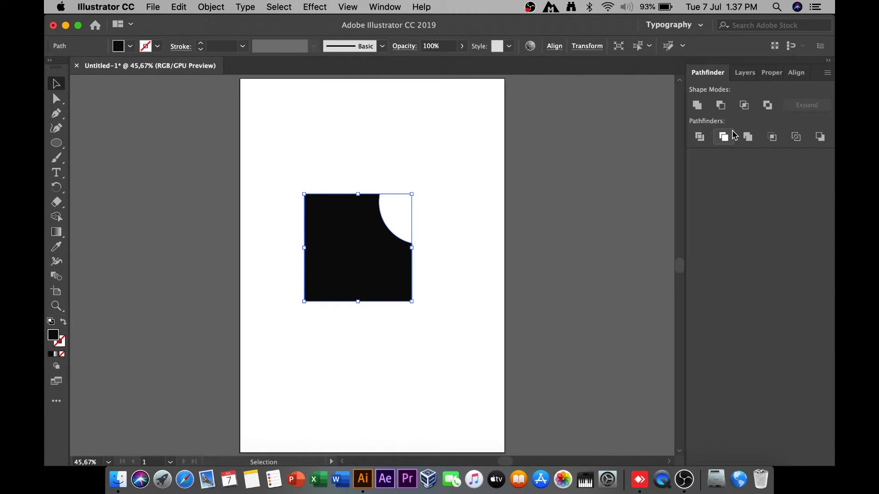
- Show the document's layers and rename Layer 1 as "roda"
{"action": "left_click", "coordinate": [745, 73]}
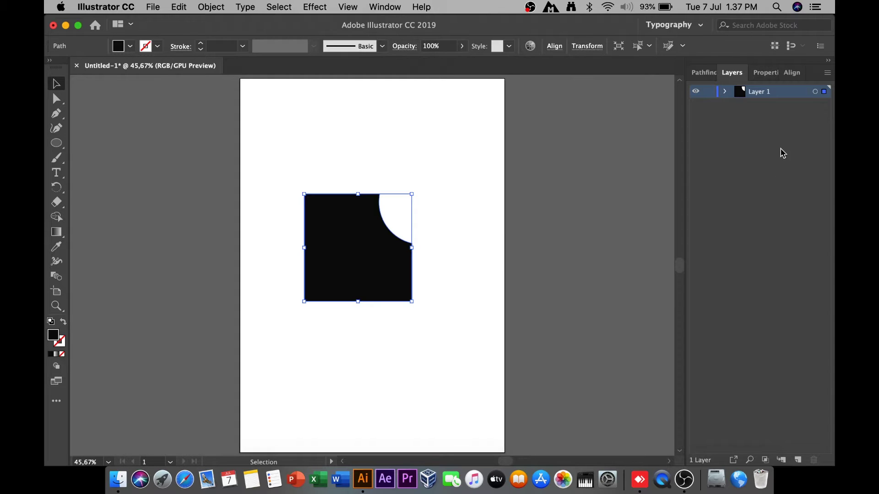
{"action": "double_click", "coordinate": [769, 98]}
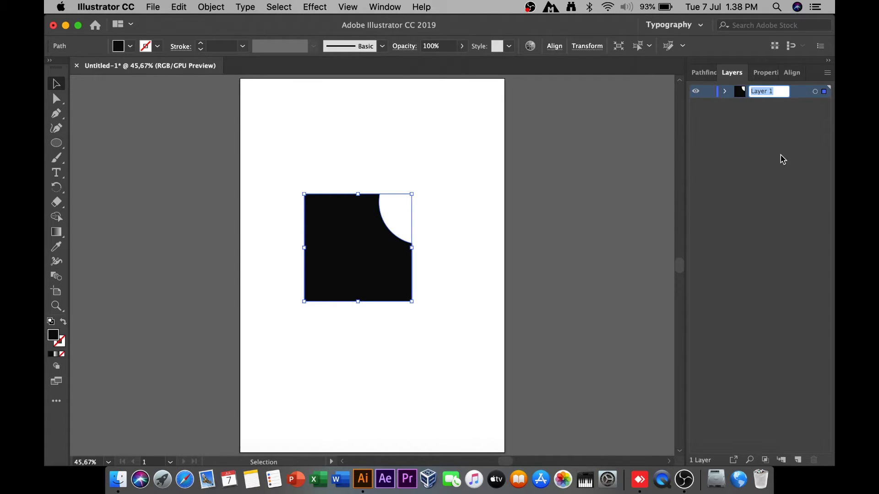
{"action": "type", "text": "roda"}
{"action": "key", "text": "Return"}
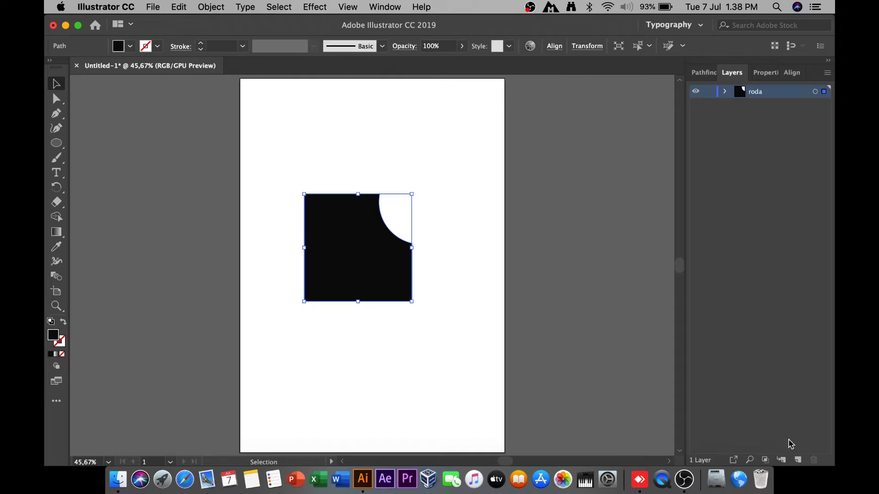
- Add a new layer above "roda" and name it "bodi"
{"action": "left_click", "coordinate": [798, 459]}
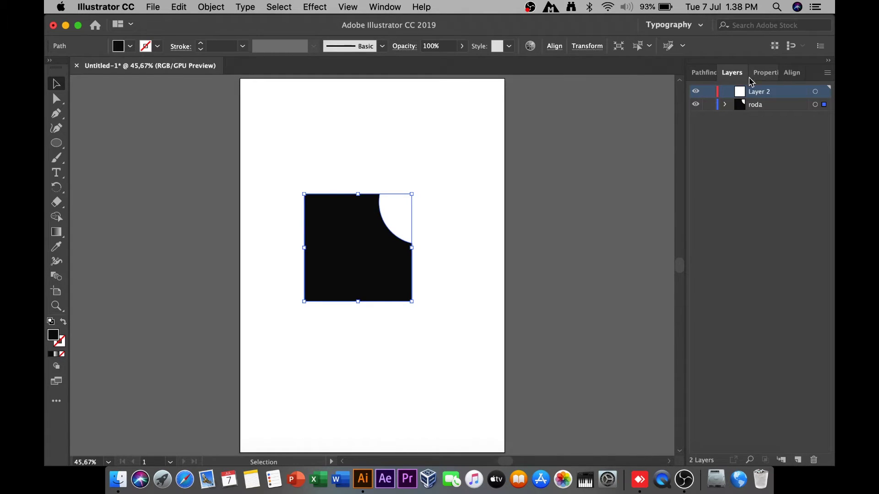
{"action": "double_click", "coordinate": [759, 92]}
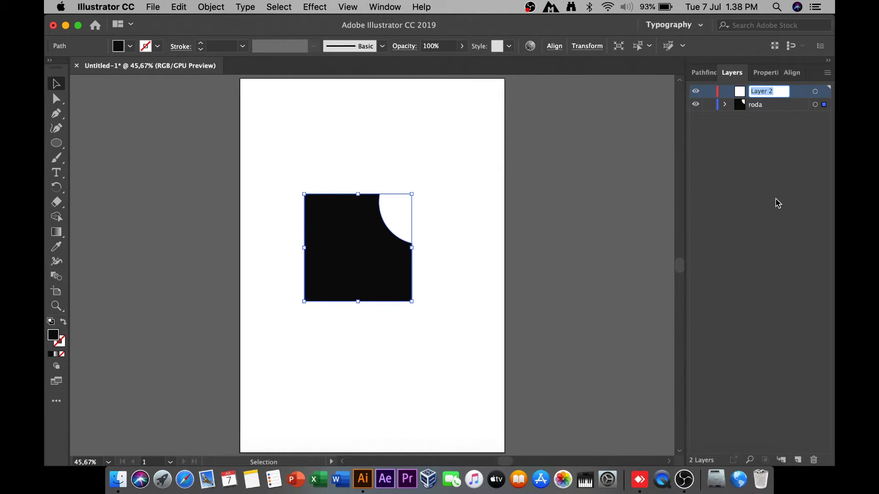
{"action": "type", "text": "bodi"}
{"action": "key", "text": "Return"}
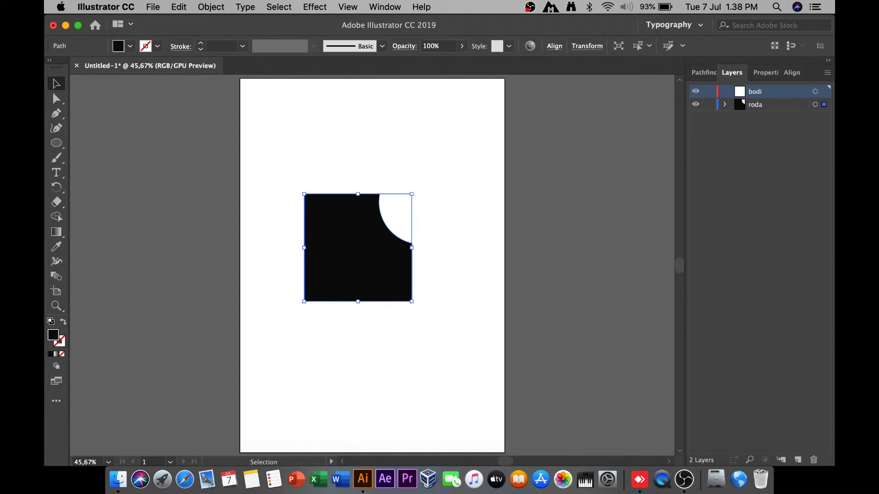
- Add a third layer above "bodi" and name it "lampu mobil"
{"action": "left_click", "coordinate": [799, 460]}
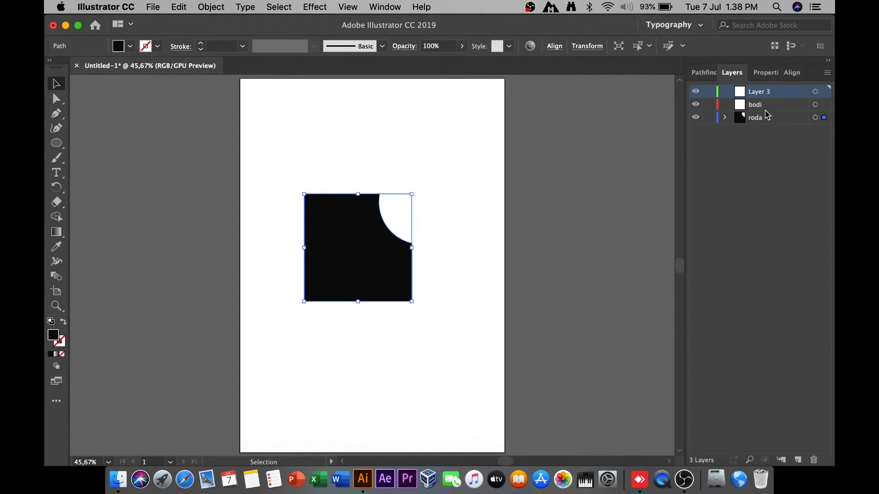
{"action": "double_click", "coordinate": [764, 92]}
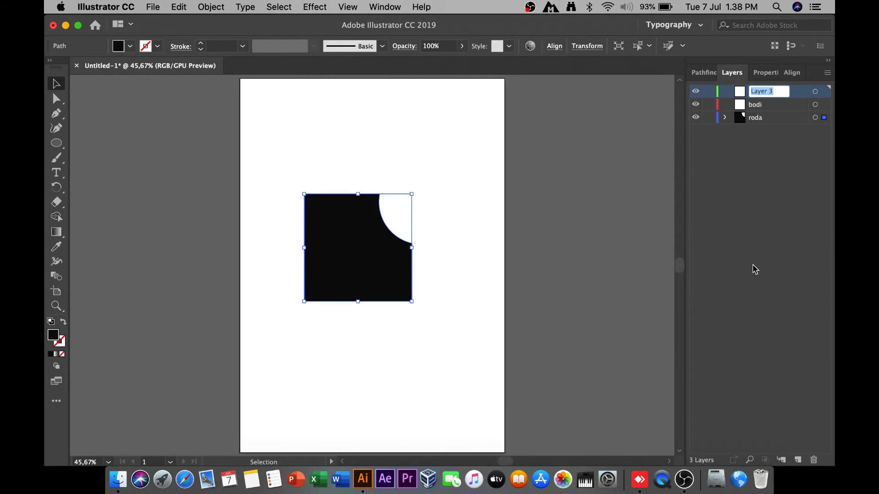
{"action": "type", "text": "lampu mobil"}
{"action": "key", "text": "Return"}
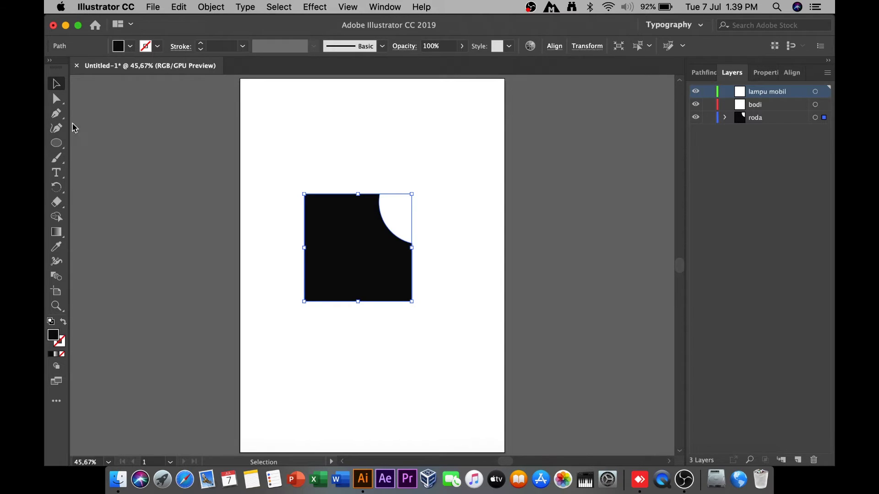
- Round only the lower-left corner of the notched square using its live corner with Direct Selection
{"action": "left_click", "coordinate": [304, 302]}
{"action": "left_click", "coordinate": [56, 100]}
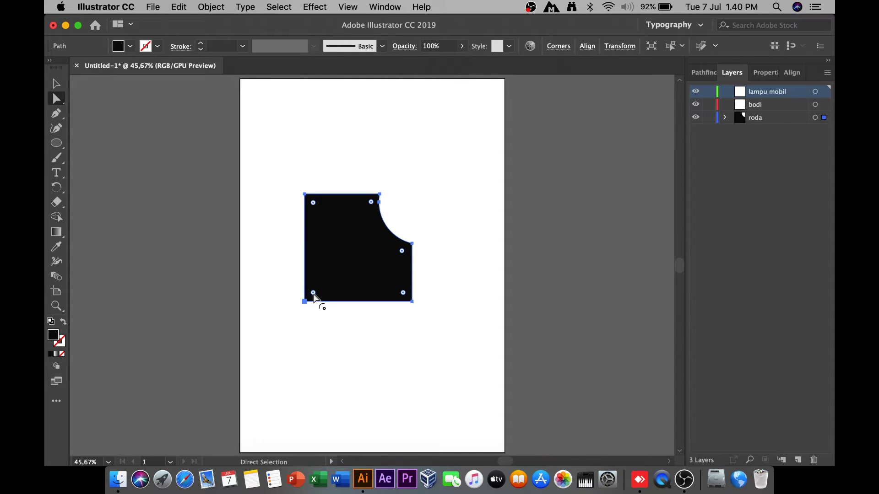
{"action": "key", "text": "v"}
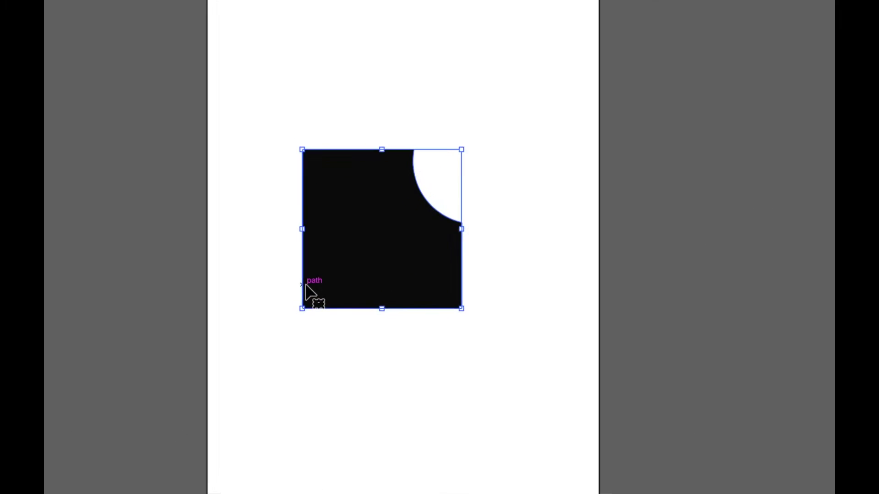
{"action": "key", "text": "a"}
{"action": "left_click_drag", "start_coordinate": [315, 299], "coordinate": [326, 292]}
{"action": "key", "text": "ctrl+z"}
{"action": "left_click", "coordinate": [316, 297]}
{"action": "left_click_drag", "start_coordinate": [315, 297], "coordinate": [354, 281]}
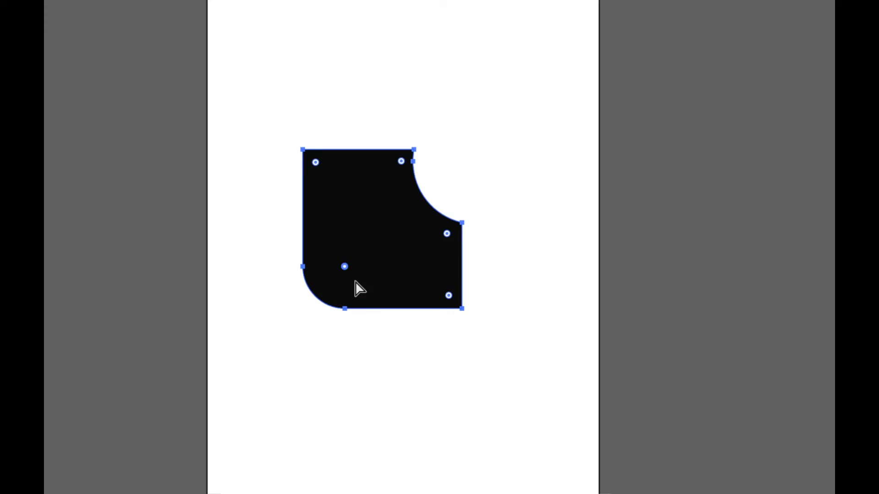
{"action": "key", "text": "v"}
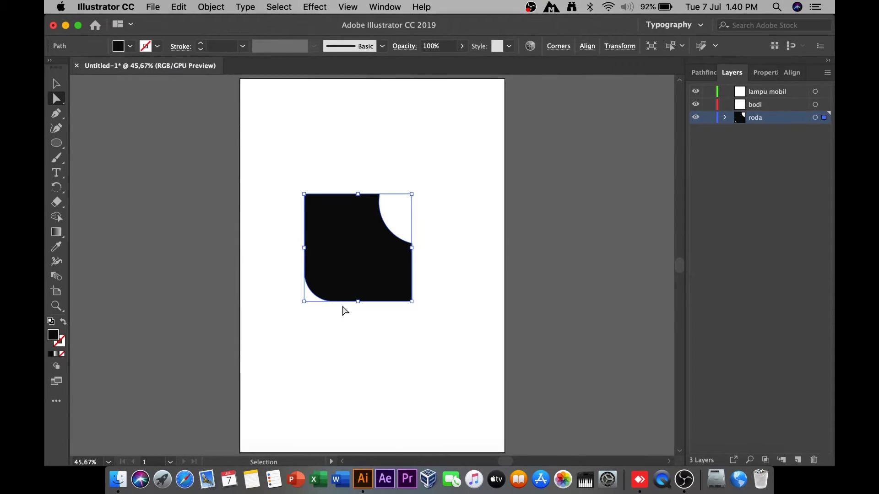
{"action": "key", "text": "a"}
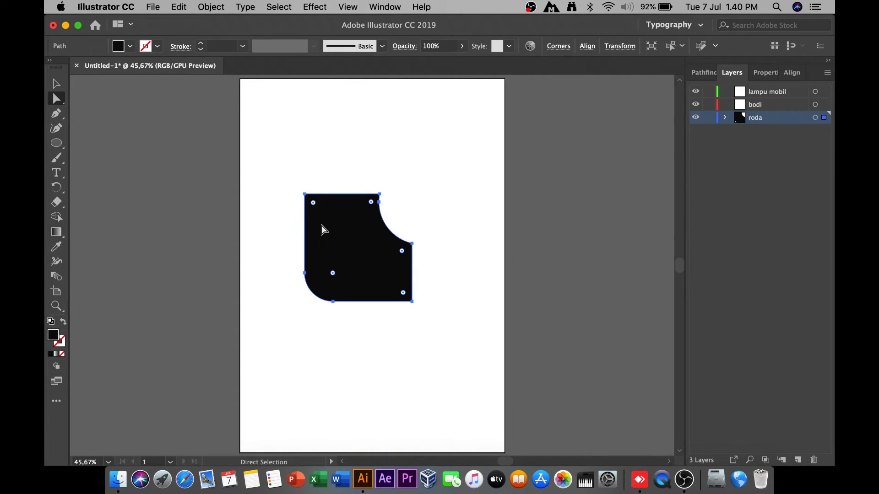
- Show the tool variants grouped with the Ellipse, Type and Gradient tools, and return to the Selection tool
{"action": "left_click", "coordinate": [57, 145]}
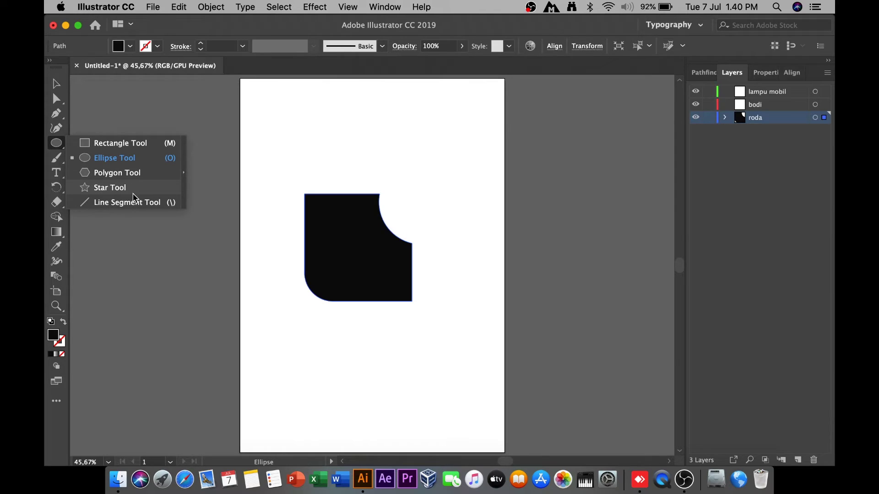
{"action": "left_click", "coordinate": [56, 177]}
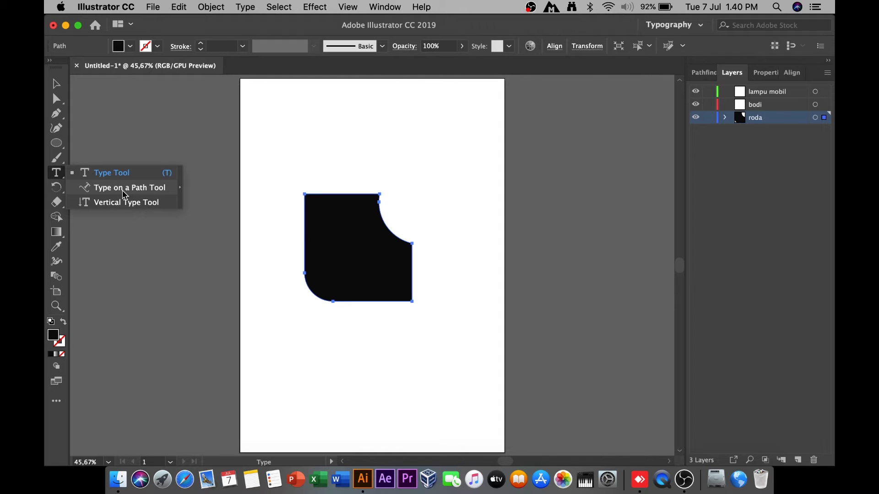
{"action": "left_click", "coordinate": [54, 235]}
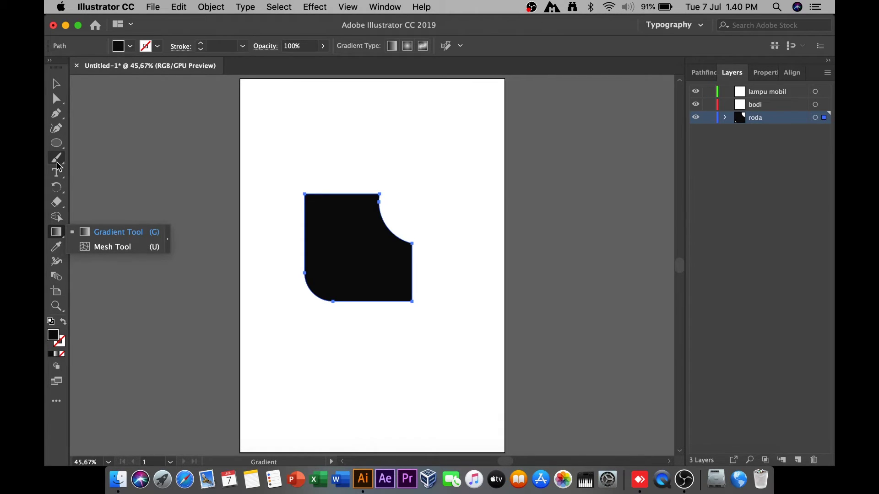
{"action": "key", "text": "v"}
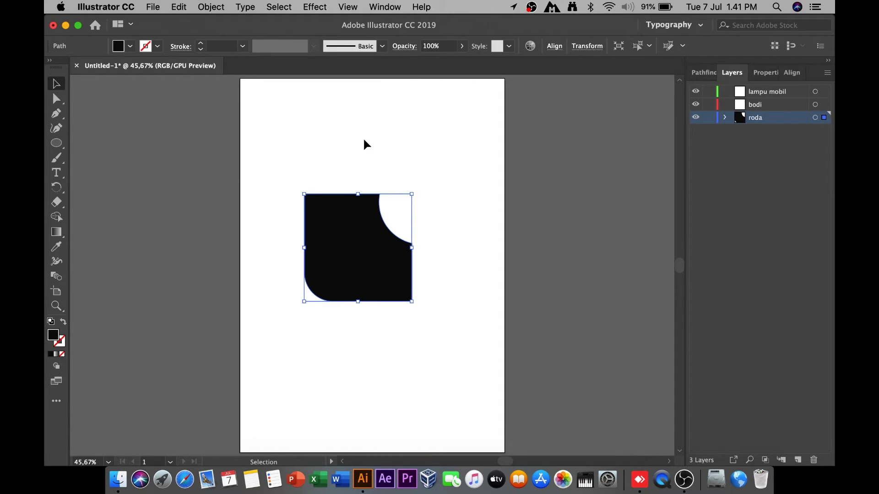
- Detach and close the Layers panel, and reopen it docked after Align in the panel group
{"action": "left_click_drag", "start_coordinate": [732, 73], "coordinate": [506, 141]}
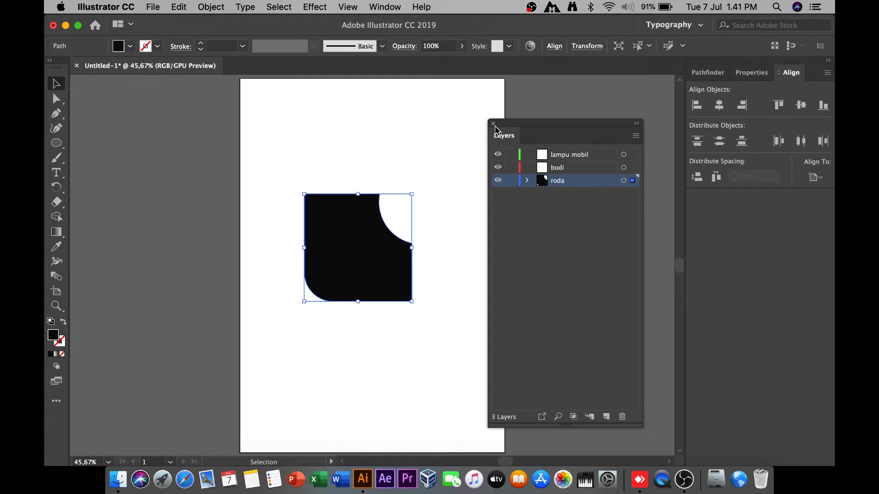
{"action": "left_click", "coordinate": [493, 123]}
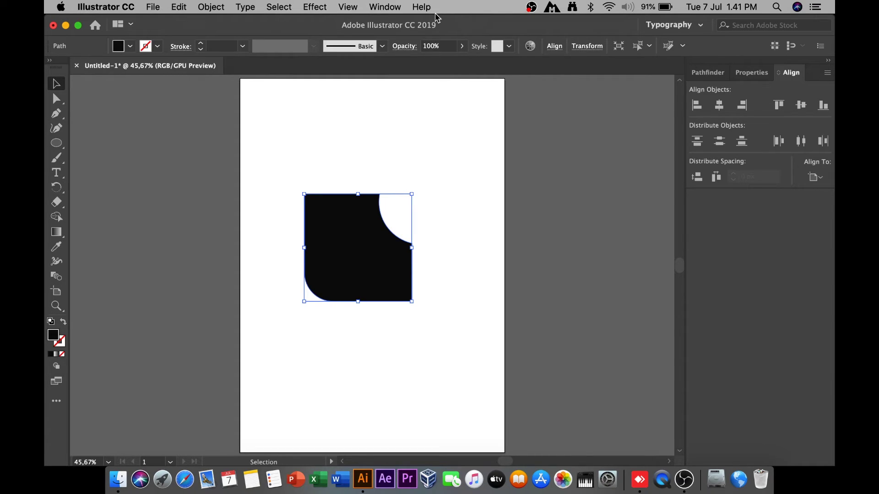
{"action": "left_click", "coordinate": [385, 7]}
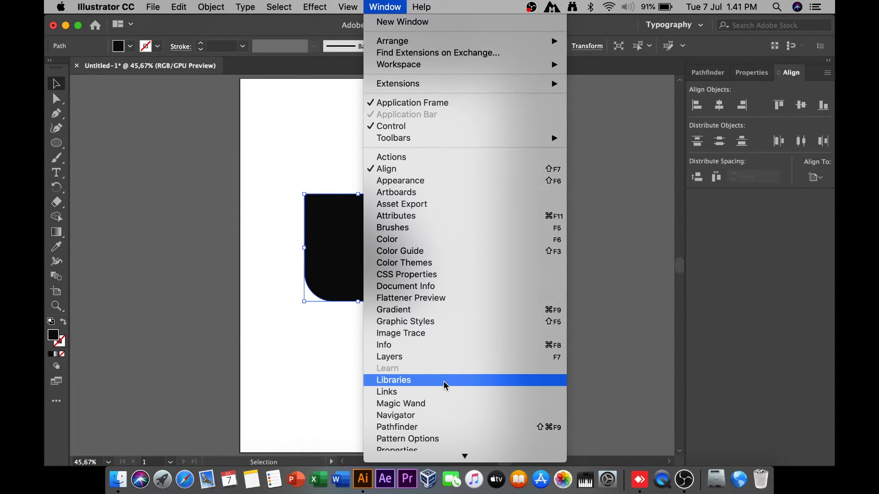
{"action": "scroll", "coordinate": [443, 381], "scroll_direction": "down", "scroll_amount": 3}
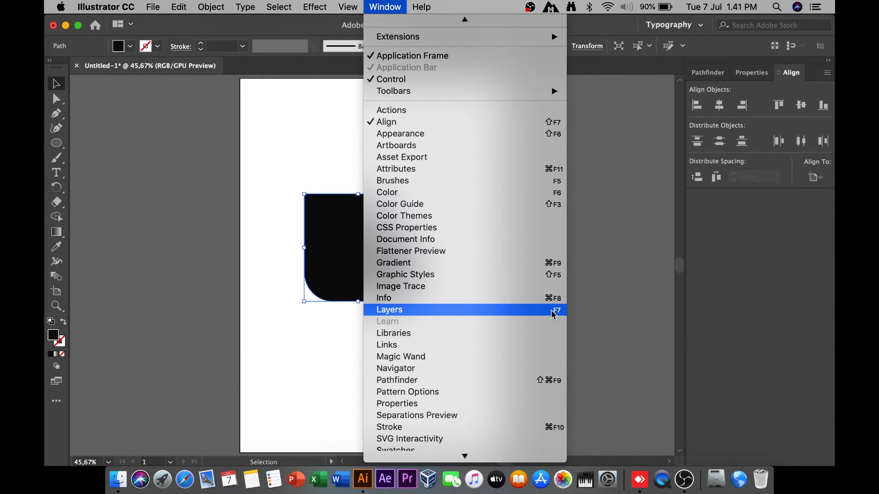
{"action": "left_click", "coordinate": [471, 309]}
{"action": "left_click_drag", "start_coordinate": [548, 145], "coordinate": [815, 79]}
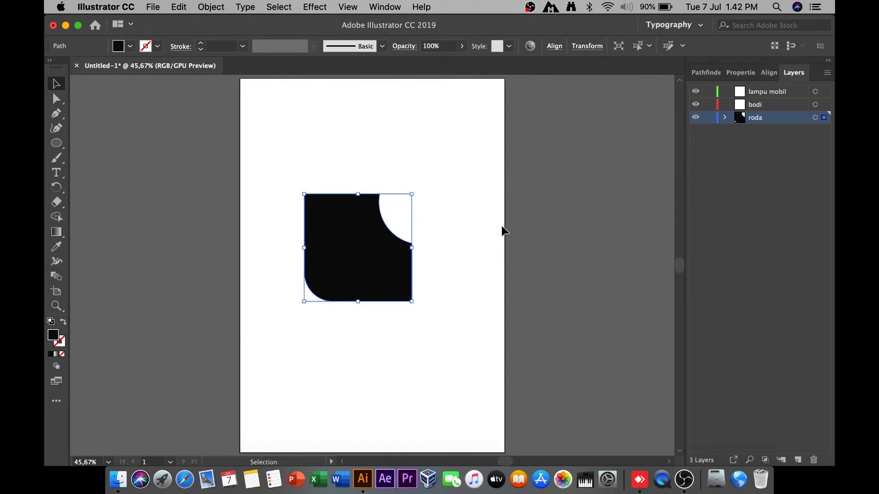
- Delete the notched shape and draw a new black square in the upper middle of the artboard
{"action": "key", "text": "Delete"}
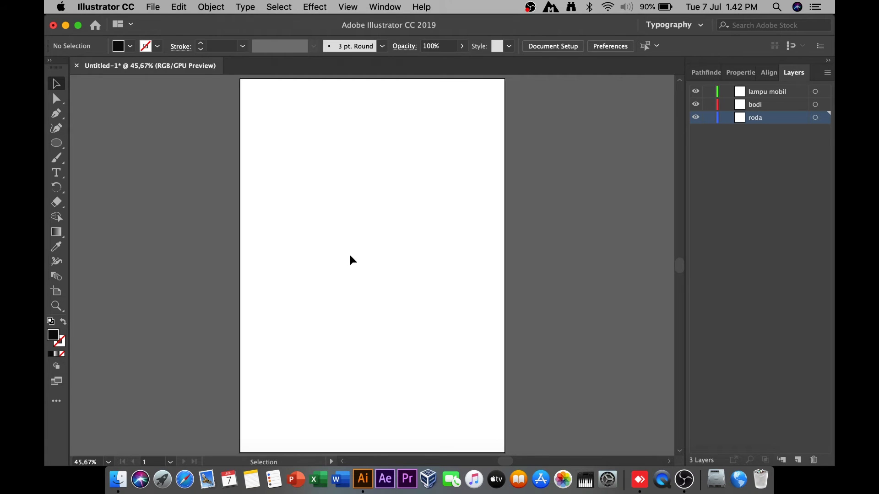
{"action": "left_click_drag", "start_coordinate": [59, 150], "coordinate": [132, 144]}
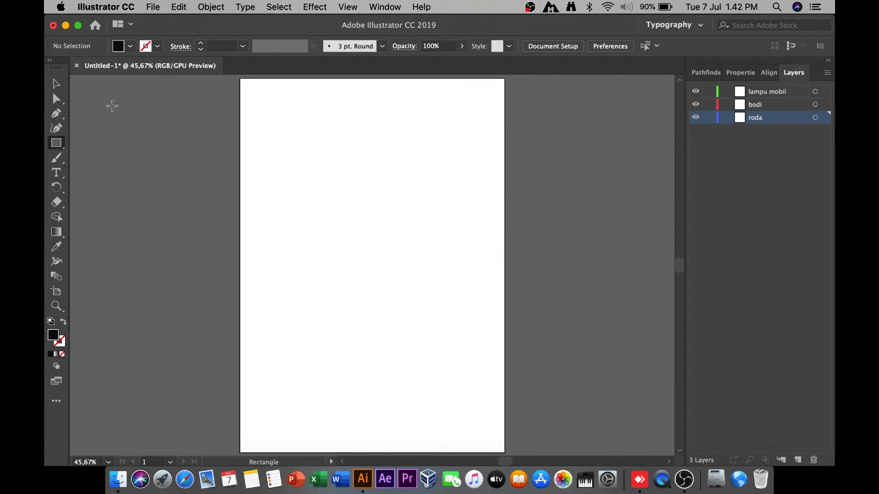
{"action": "left_click", "coordinate": [56, 85]}
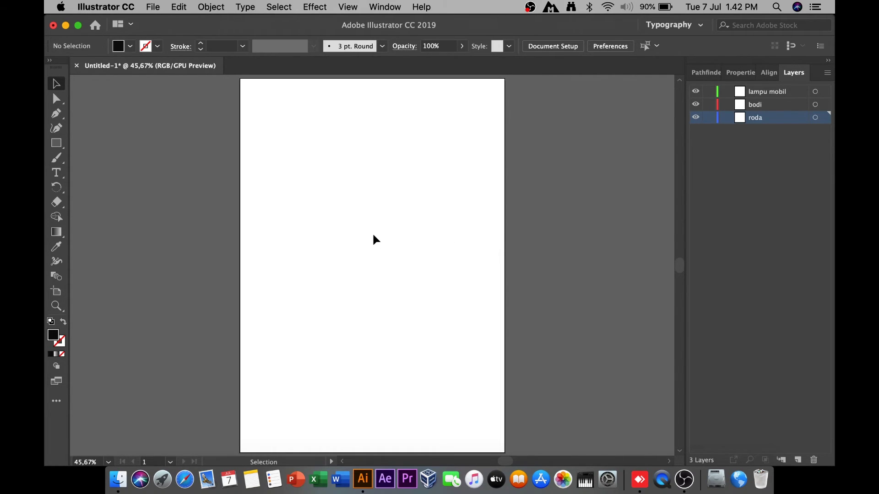
{"action": "key", "text": "m"}
{"action": "left_click_drag", "start_coordinate": [319, 188], "coordinate": [385, 283]}
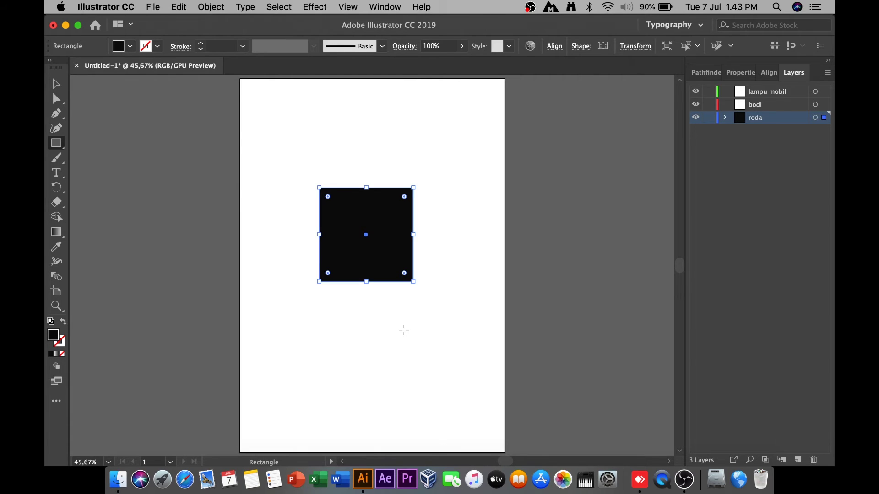
- Draw a black circle below the square, and move the square slightly up and to the right
{"action": "key", "text": "l"}
{"action": "left_click_drag", "start_coordinate": [317, 318], "coordinate": [396, 396]}
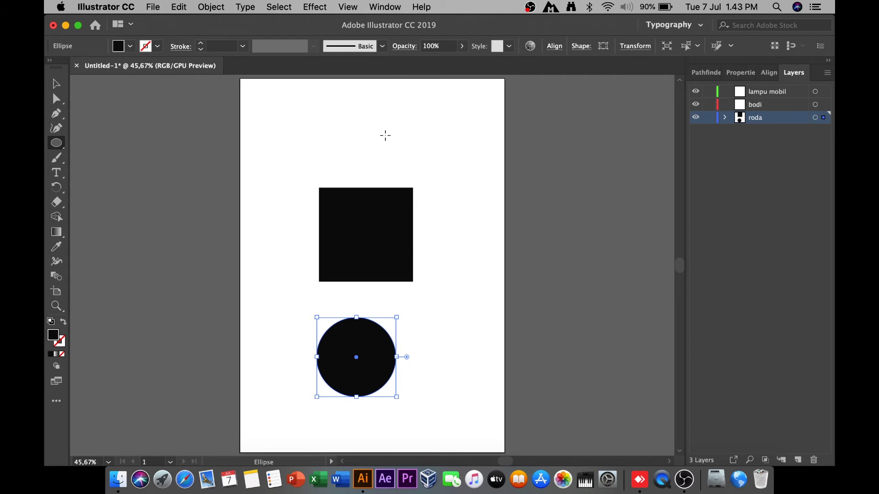
{"action": "key", "text": "v"}
{"action": "left_click_drag", "start_coordinate": [381, 255], "coordinate": [413, 244]}
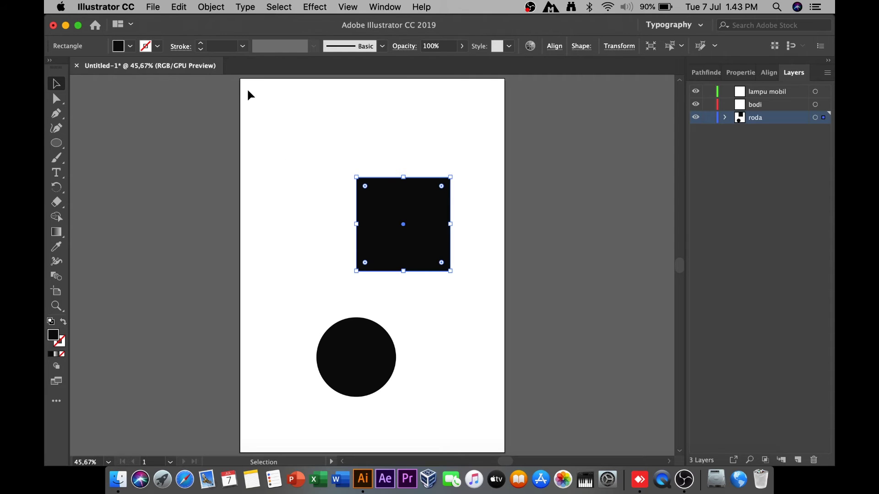
- Open the keyboard shortcut settings and clear the shortcut assigned to the Selection tool
{"action": "left_click", "coordinate": [179, 7]}
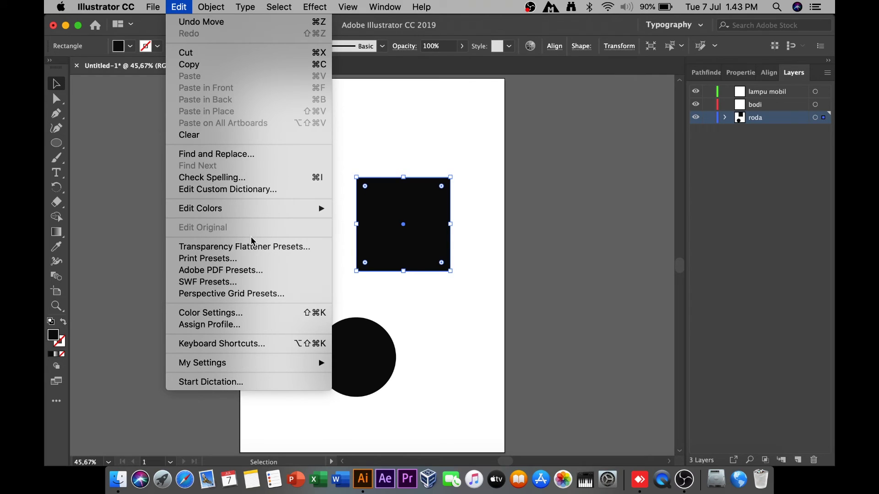
{"action": "left_click", "coordinate": [269, 345]}
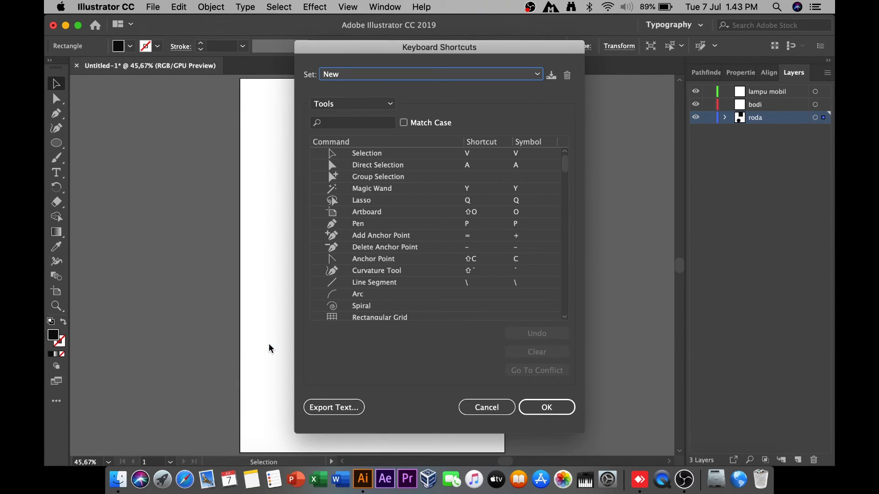
{"action": "left_click", "coordinate": [471, 155]}
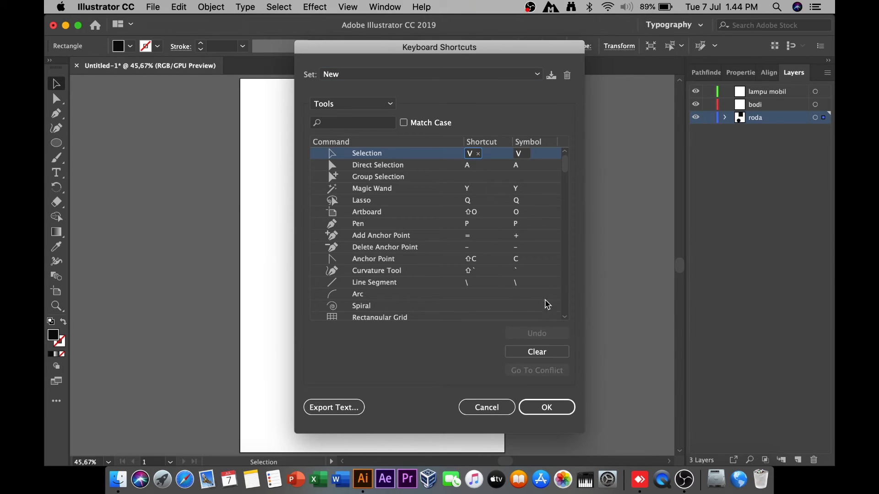
{"action": "left_click", "coordinate": [529, 359]}
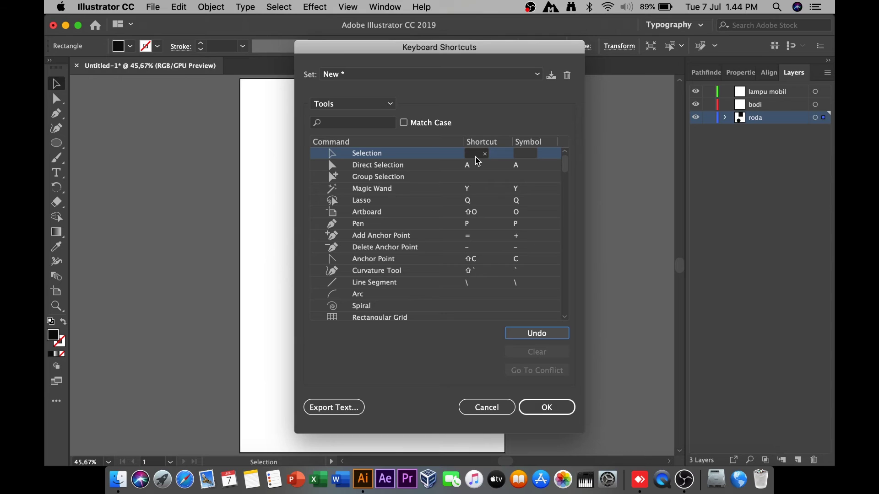
- Reassign V as the Selection tool's shortcut, and close the shortcut settings without saving the edits
{"action": "key", "text": "e"}
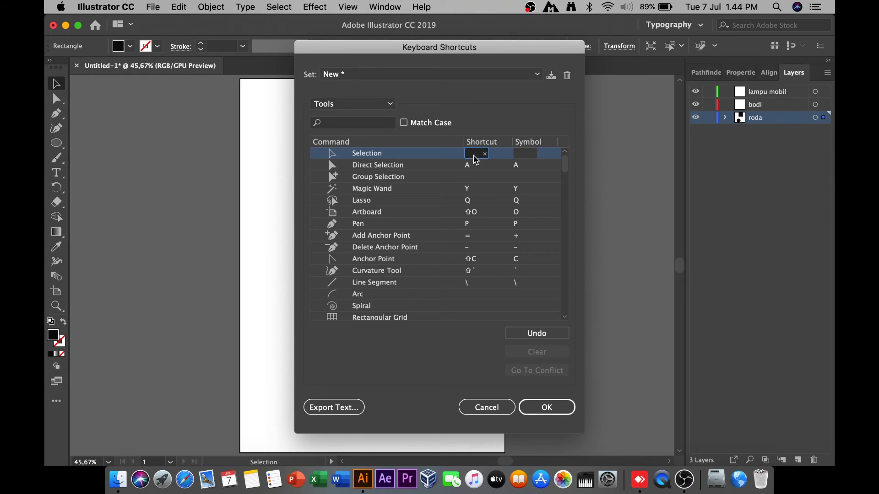
{"action": "key", "text": "BackSpace"}
{"action": "left_click", "coordinate": [475, 156]}
{"action": "key", "text": "v"}
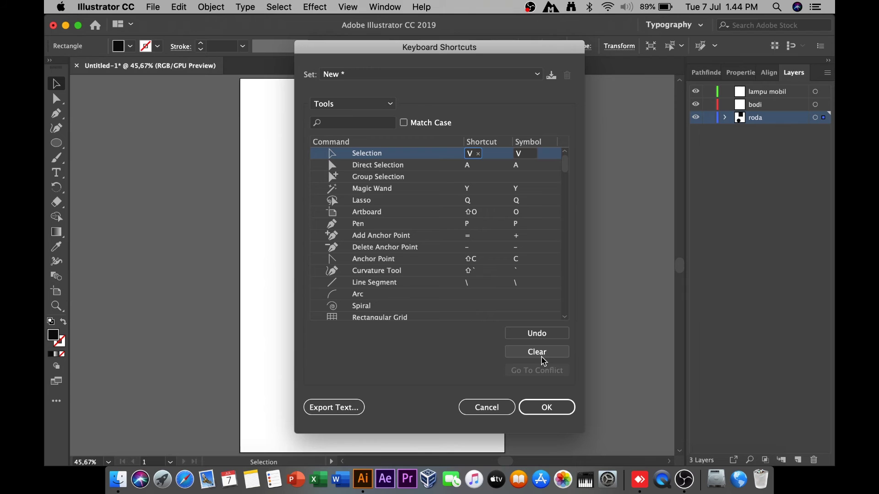
{"action": "scroll", "coordinate": [493, 235], "scroll_direction": "down", "scroll_amount": 5}
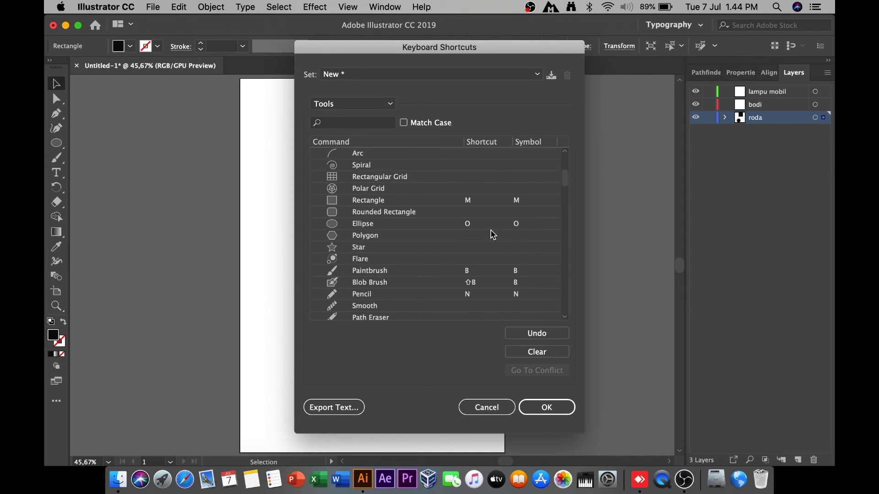
{"action": "left_click", "coordinate": [542, 407]}
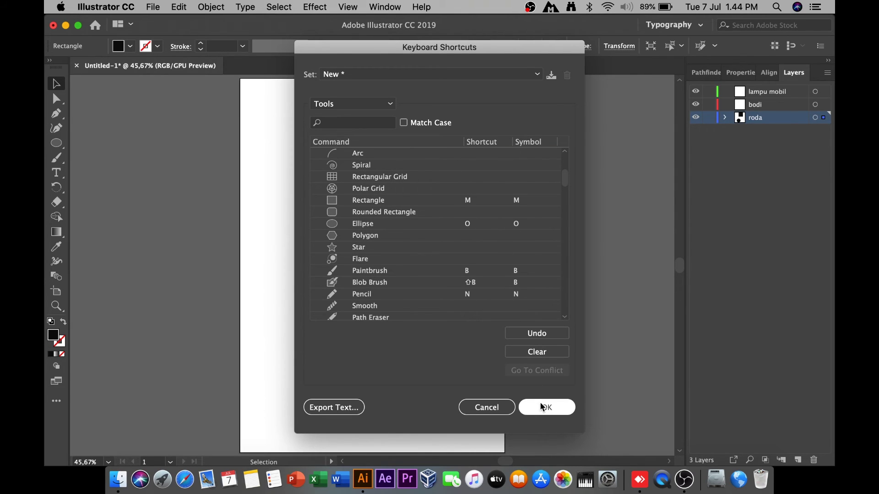
{"action": "left_click", "coordinate": [499, 411]}
{"action": "left_click", "coordinate": [319, 260]}
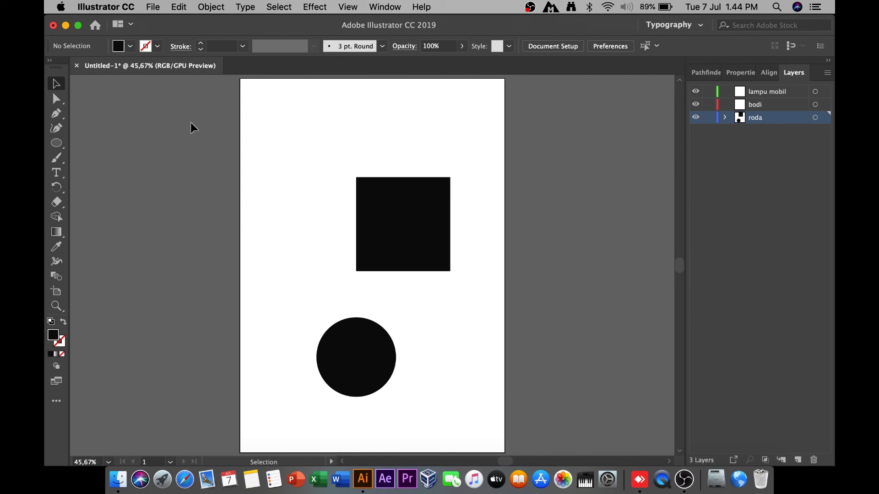
- Save the document to the Desktop as Untitled-1.ai in Adobe Illustrator (ai) format, with the version set to Illustrator CC
{"action": "left_click", "coordinate": [151, 7]}
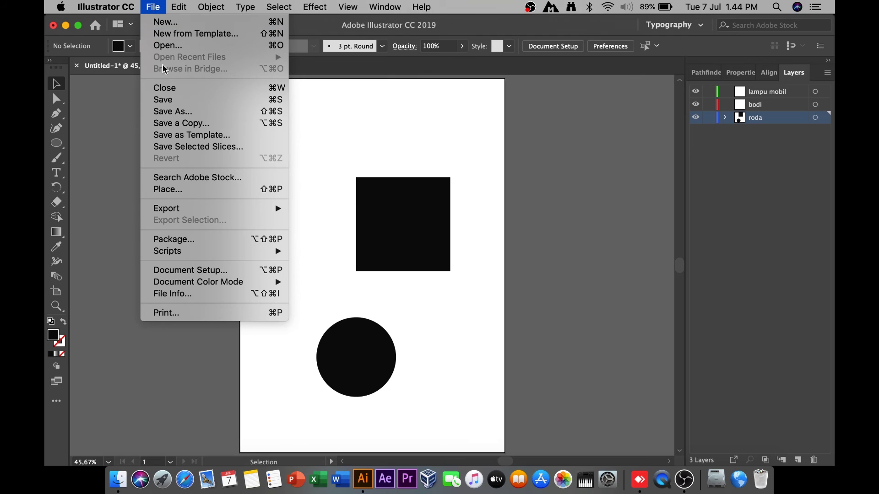
{"action": "left_click", "coordinate": [173, 100]}
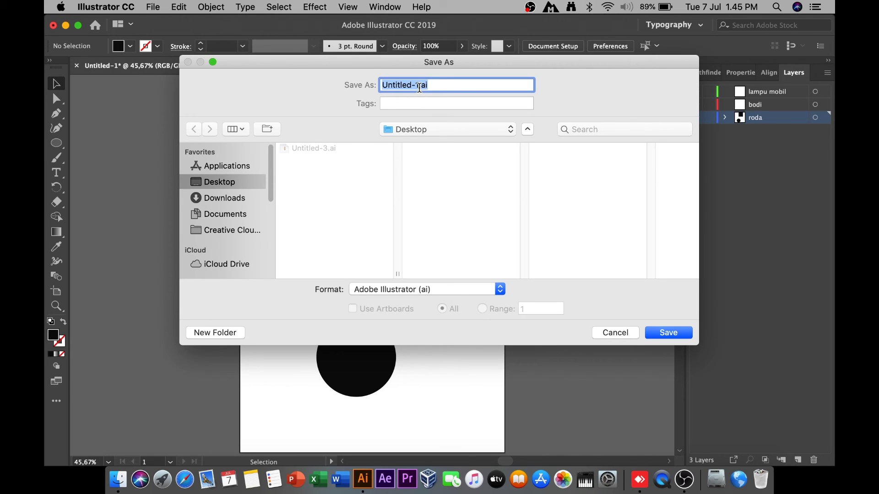
{"action": "left_click", "coordinate": [446, 288]}
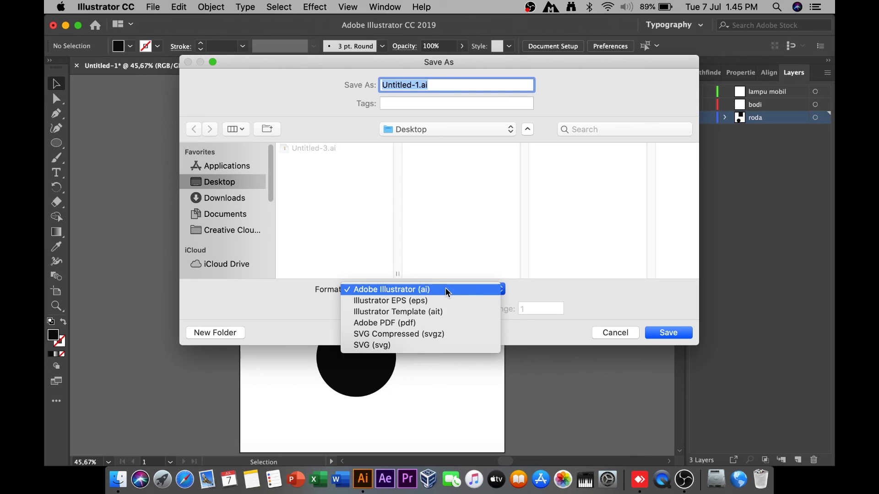
{"action": "left_click", "coordinate": [446, 290]}
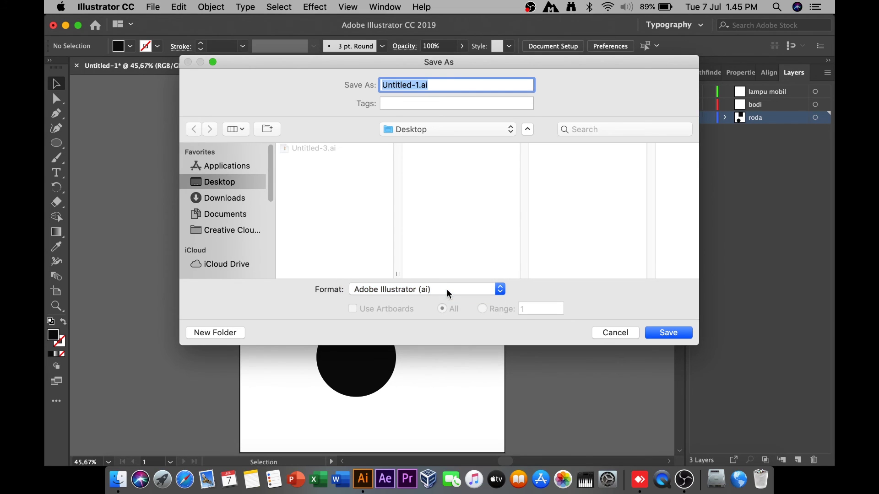
{"action": "left_click", "coordinate": [660, 334]}
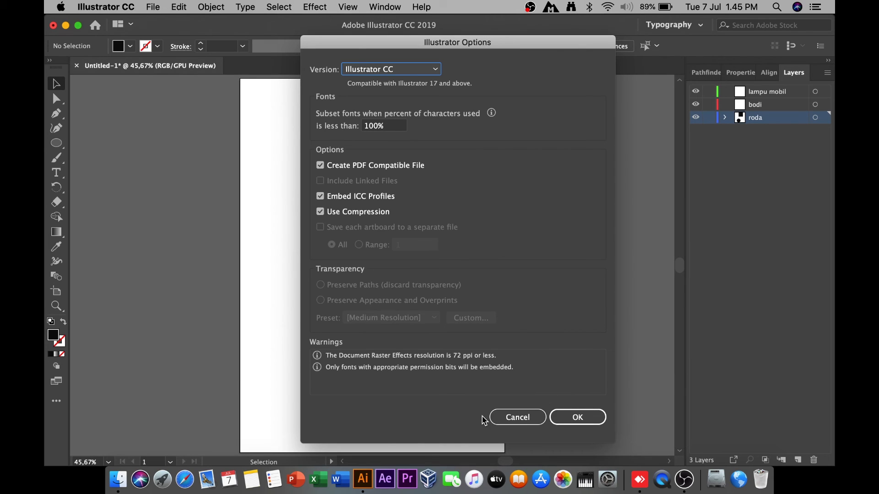
{"action": "left_click", "coordinate": [584, 418]}
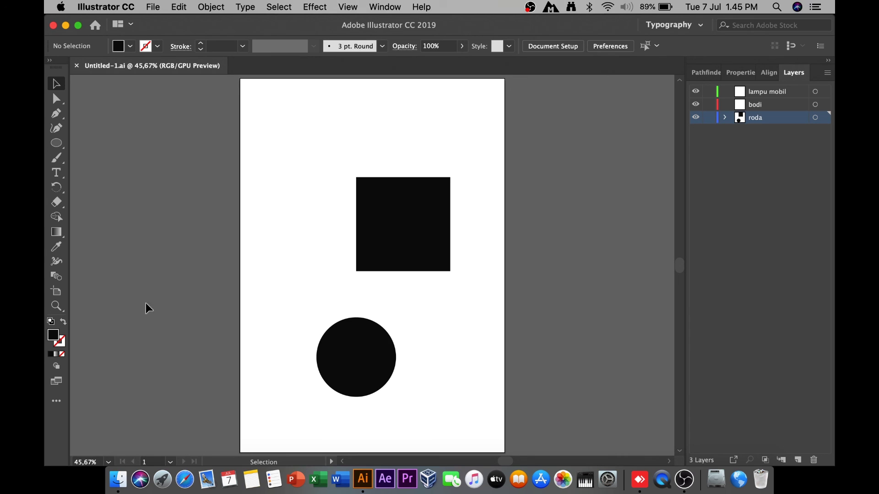
- Show the file formats available for exporting the document, and cancel the export
{"action": "left_click", "coordinate": [152, 7]}
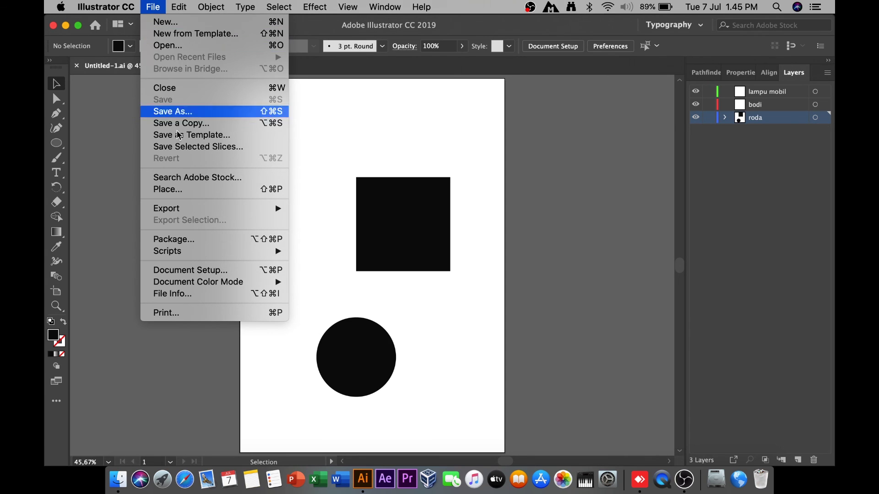
{"action": "mouse_move", "coordinate": [224, 215]}
{"action": "left_click", "coordinate": [333, 220]}
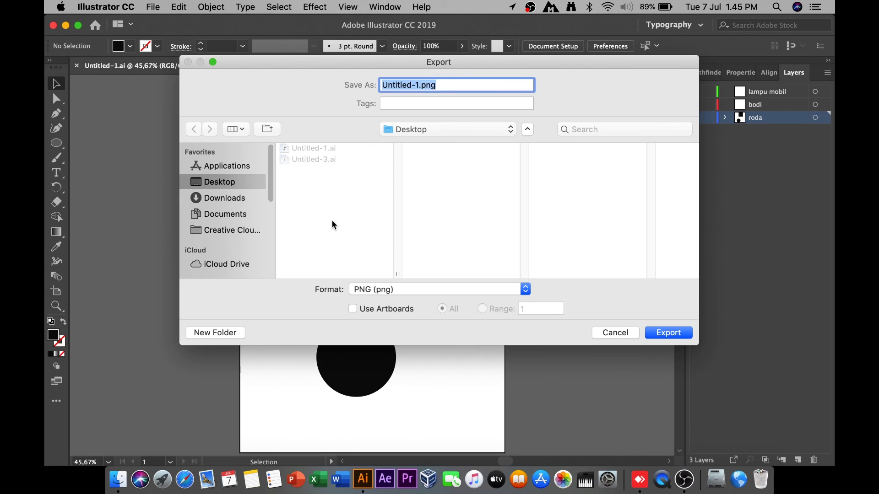
{"action": "left_click", "coordinate": [458, 289]}
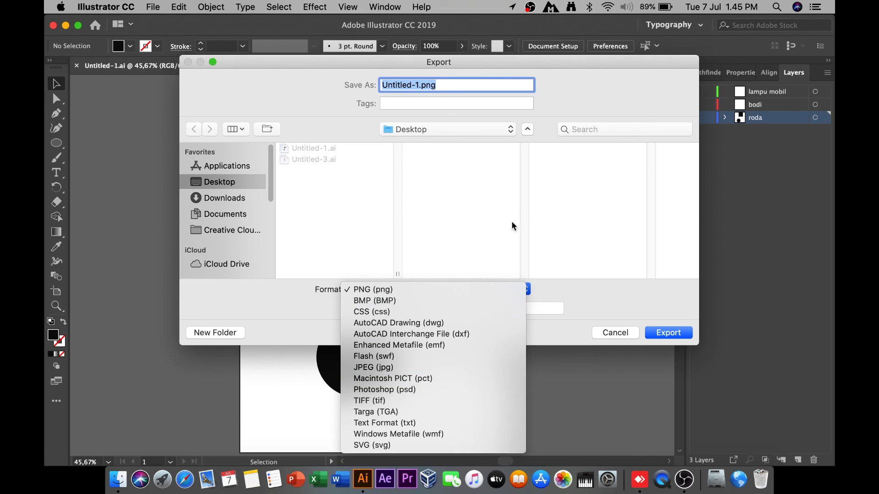
{"action": "left_click", "coordinate": [475, 231]}
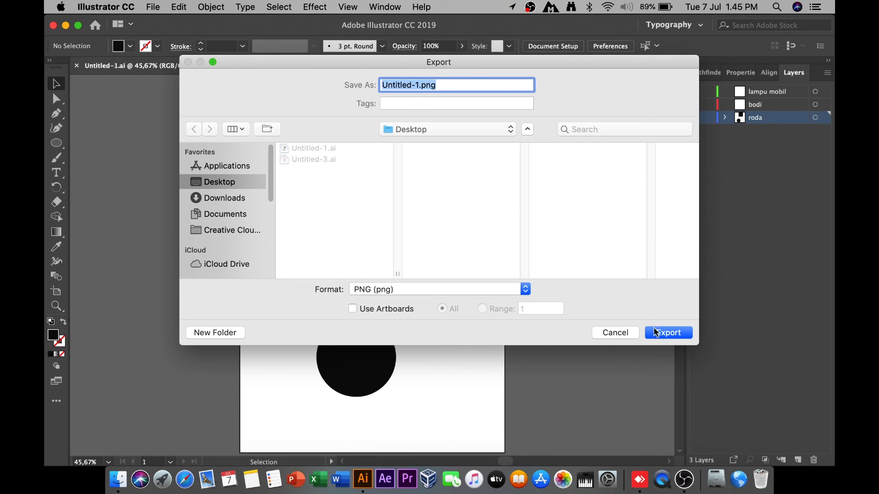
{"action": "left_click", "coordinate": [616, 335]}
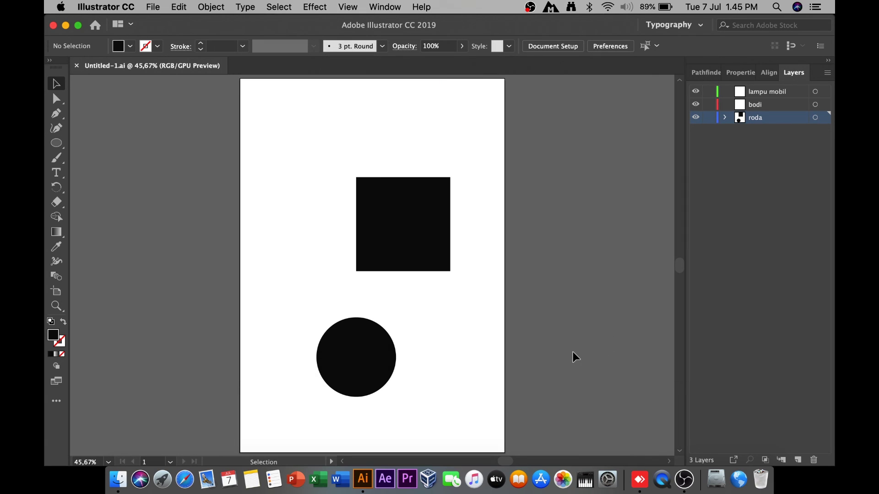